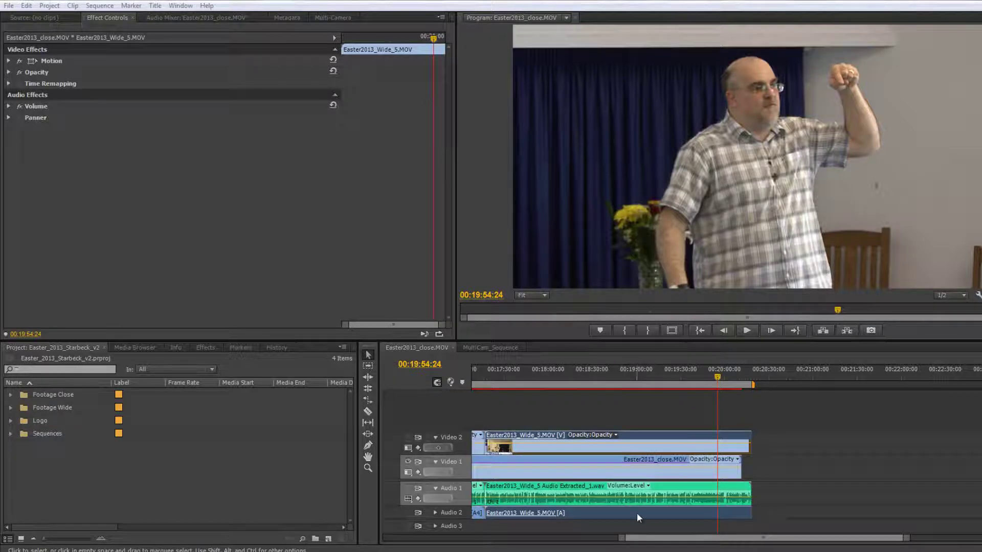
# Re-enable the Video 2 track output so the program shows the wide-camera shot
pyautogui.click(409, 438)
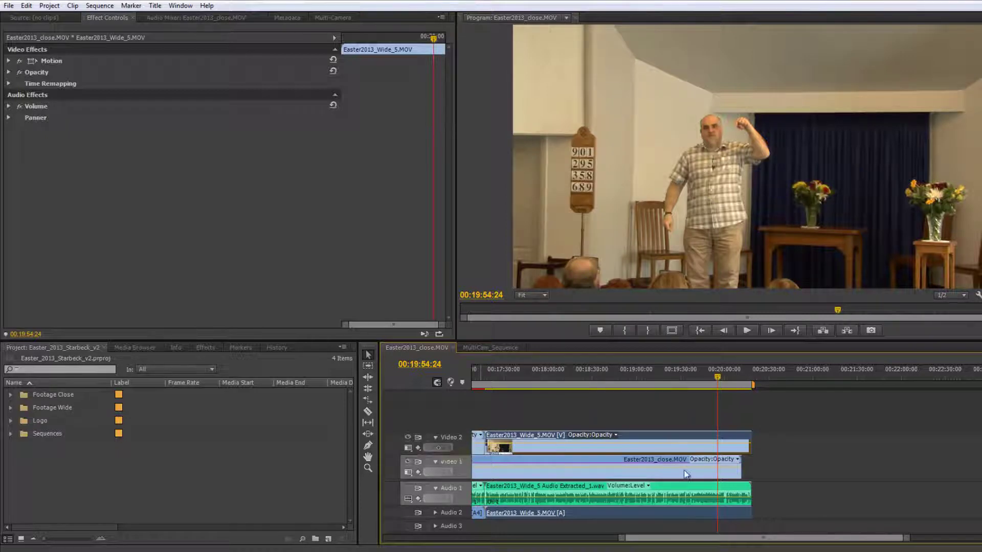
pyautogui.moveTo(623, 542); pyautogui.dragTo(388, 539)
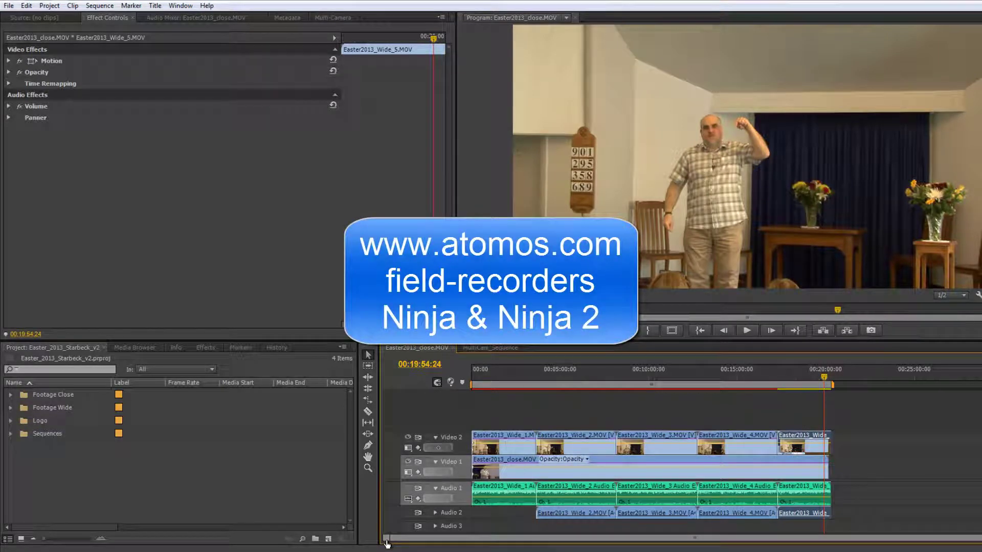
pyautogui.moveTo(386, 543); pyautogui.dragTo(549, 544)
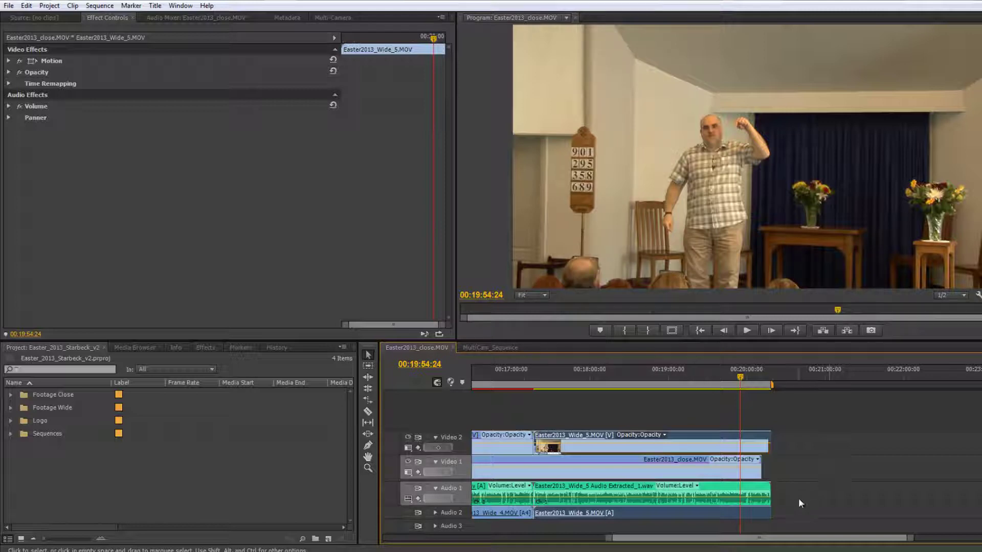
pyautogui.moveTo(605, 543); pyautogui.dragTo(384, 546)
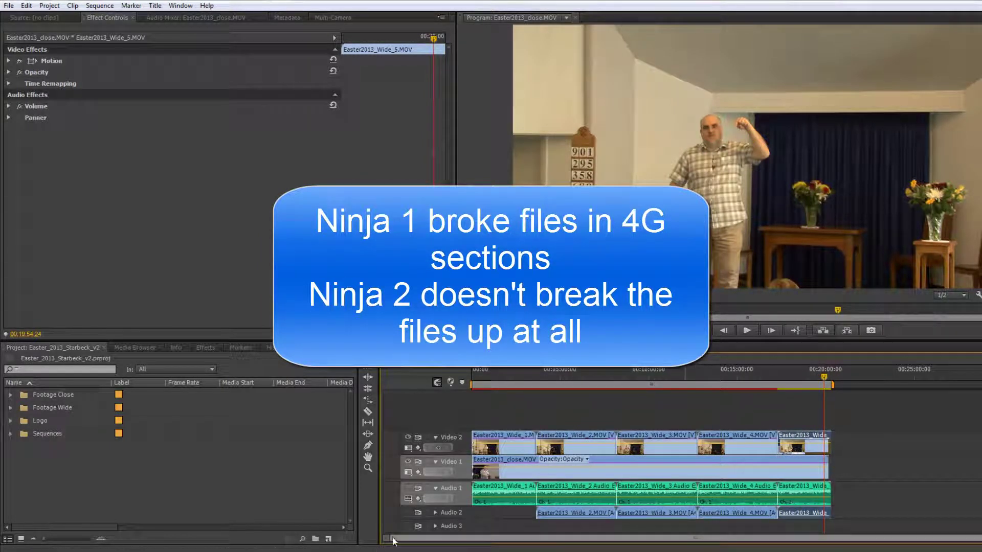
pyautogui.moveTo(394, 541); pyautogui.dragTo(538, 541)
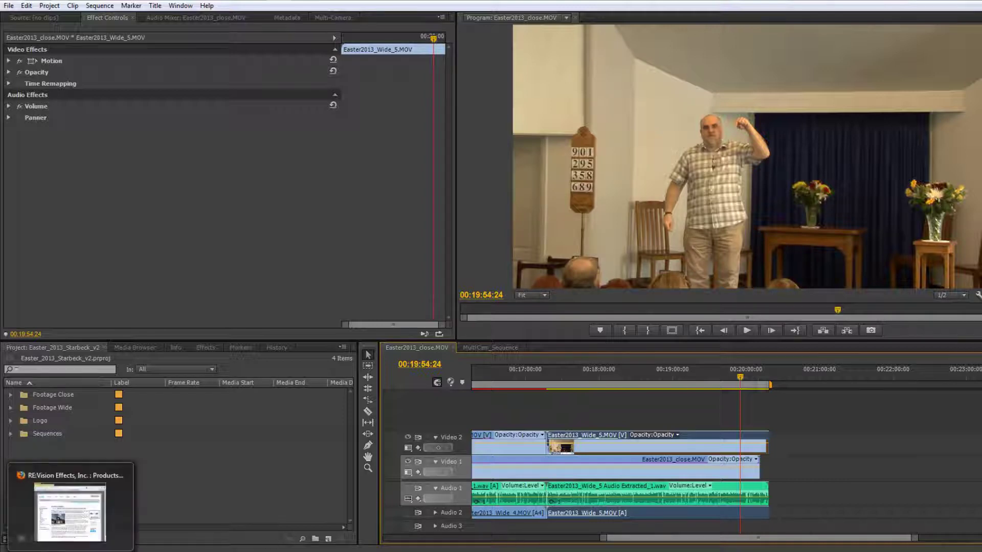
pyautogui.click(67, 503)
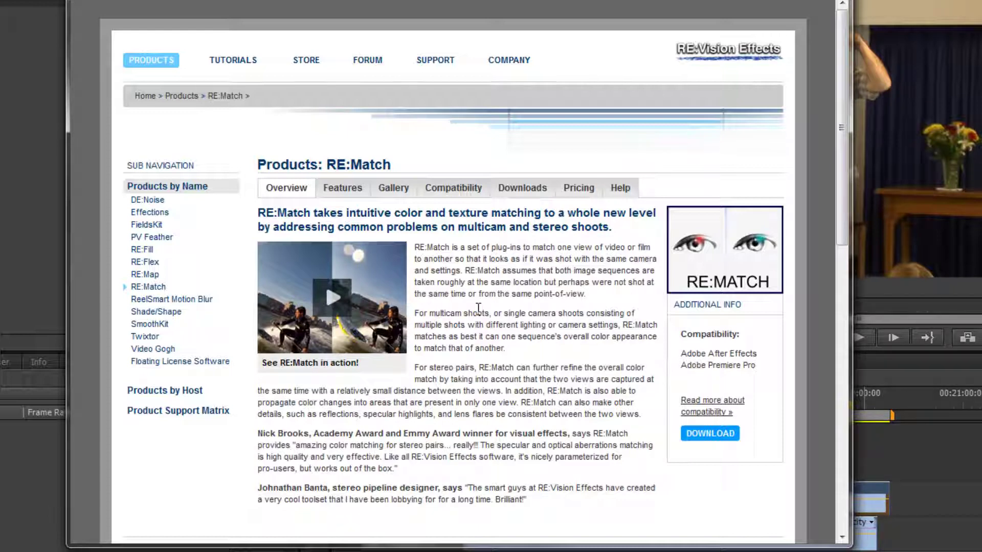
pyautogui.click(591, 196)
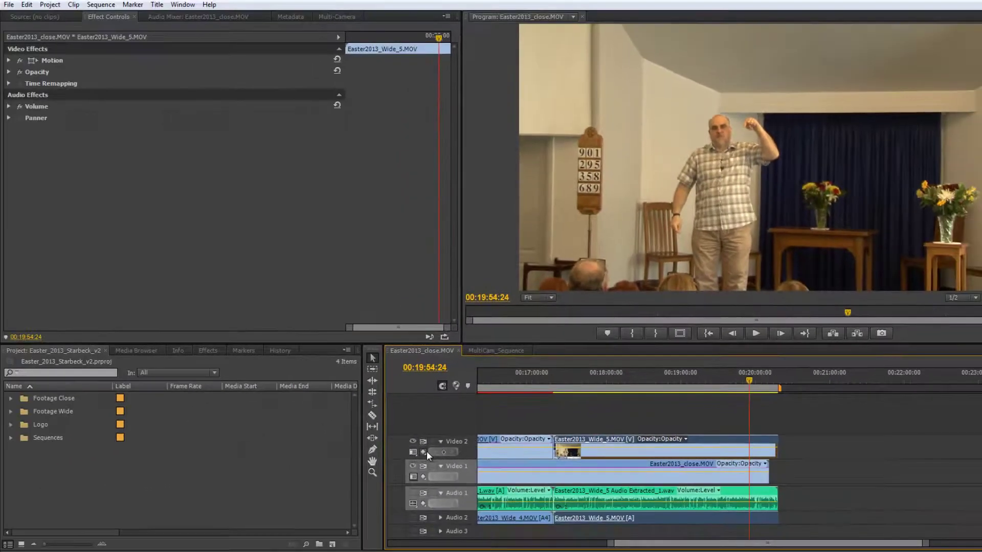
# Compare shots by hiding and showing Video 2, then bring up the RE:Vision Plug-ins effects
pyautogui.click(414, 441)
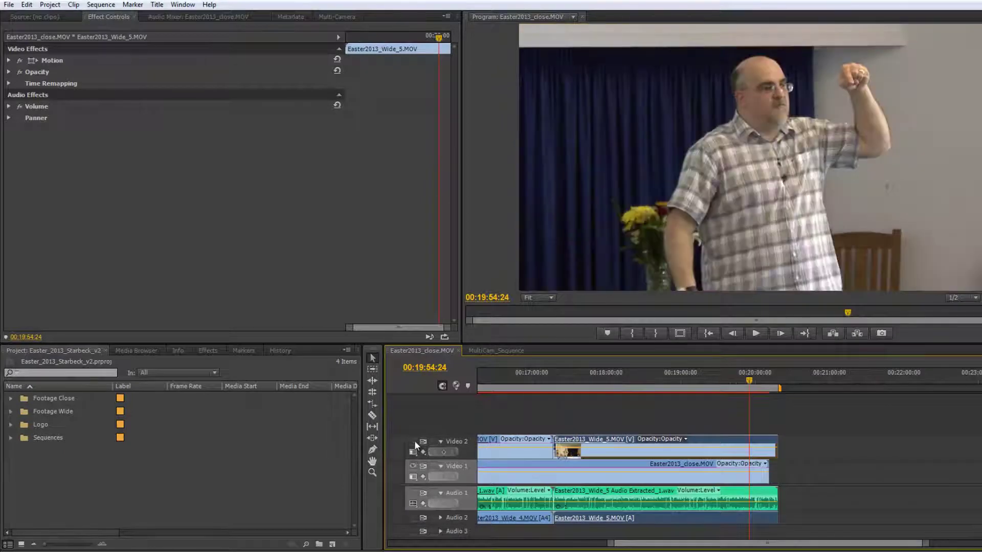
pyautogui.click(414, 440)
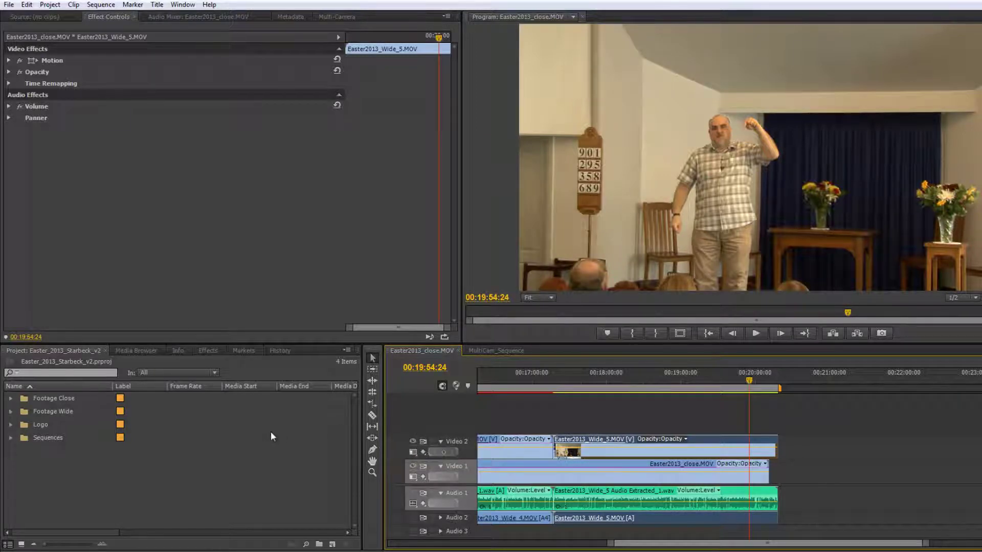
pyautogui.click(209, 353)
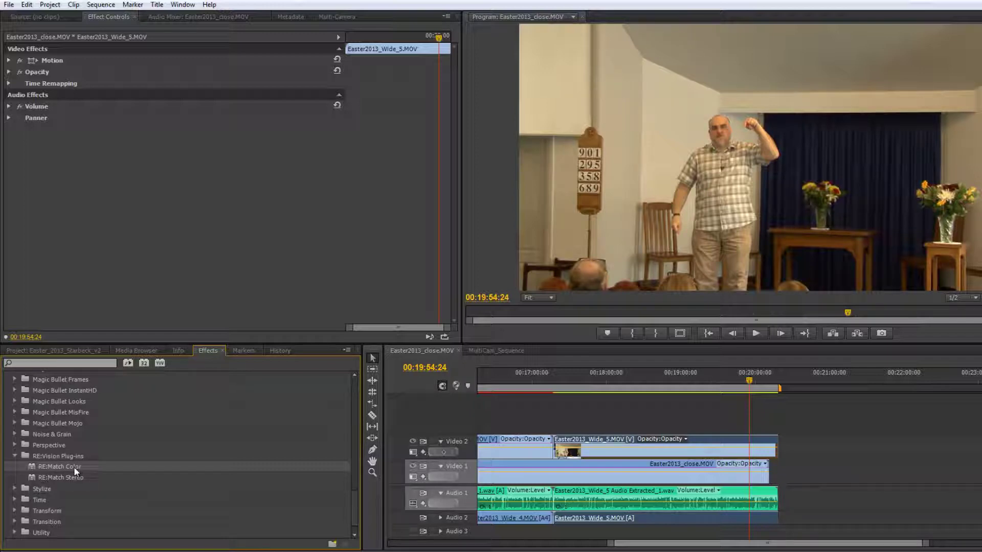
# Apply RE:Match Color to Easter2013_Wide_5.MOV and set its reference layer to Video 1
pyautogui.moveTo(73, 467); pyautogui.dragTo(715, 443)
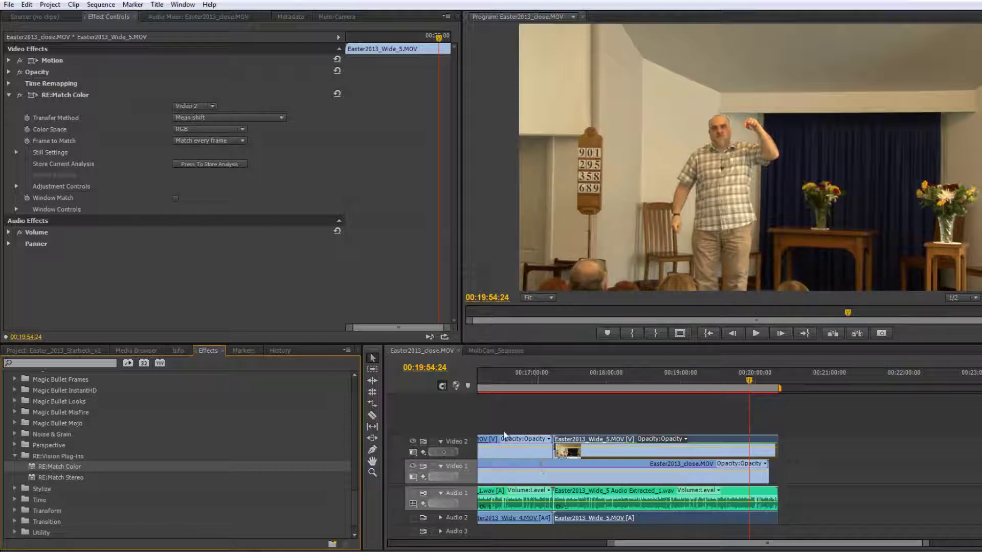
pyautogui.click(212, 105)
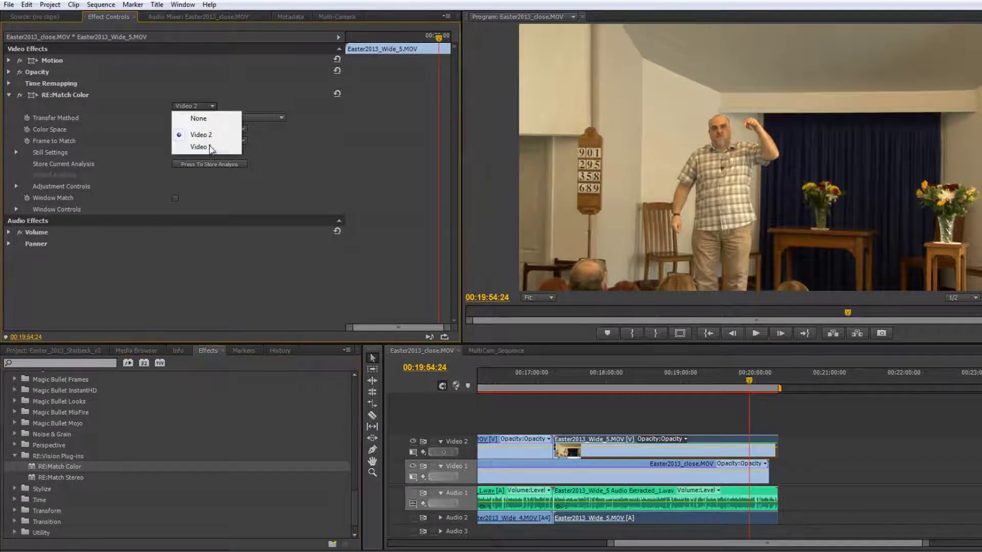
pyautogui.click(199, 148)
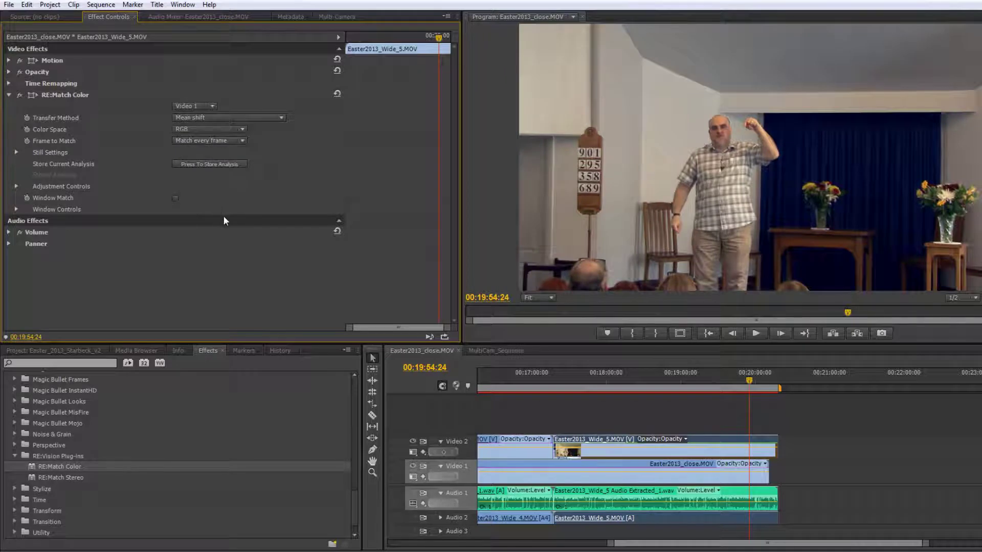
pyautogui.click(413, 440)
pyautogui.click(413, 441)
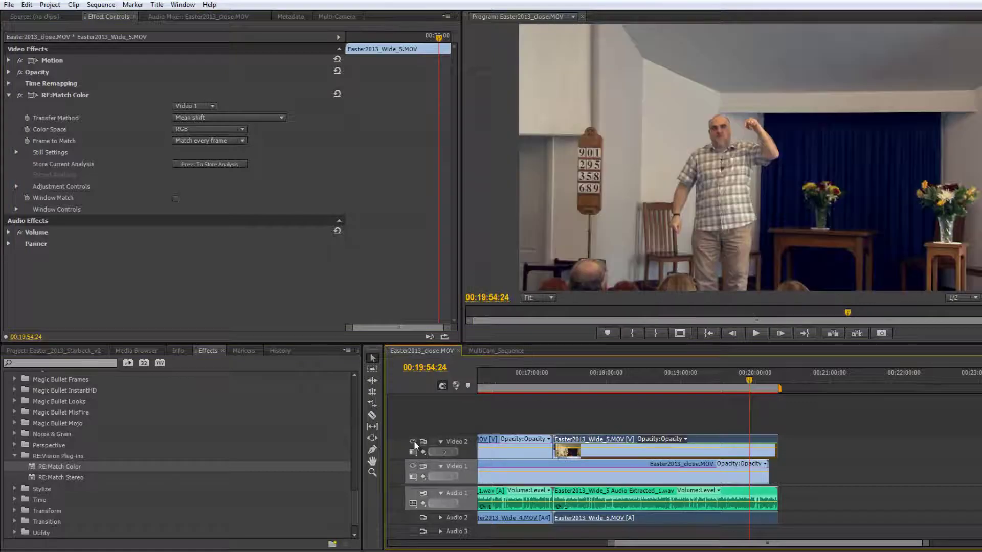
pyautogui.click(413, 440)
pyautogui.click(414, 440)
pyautogui.click(413, 440)
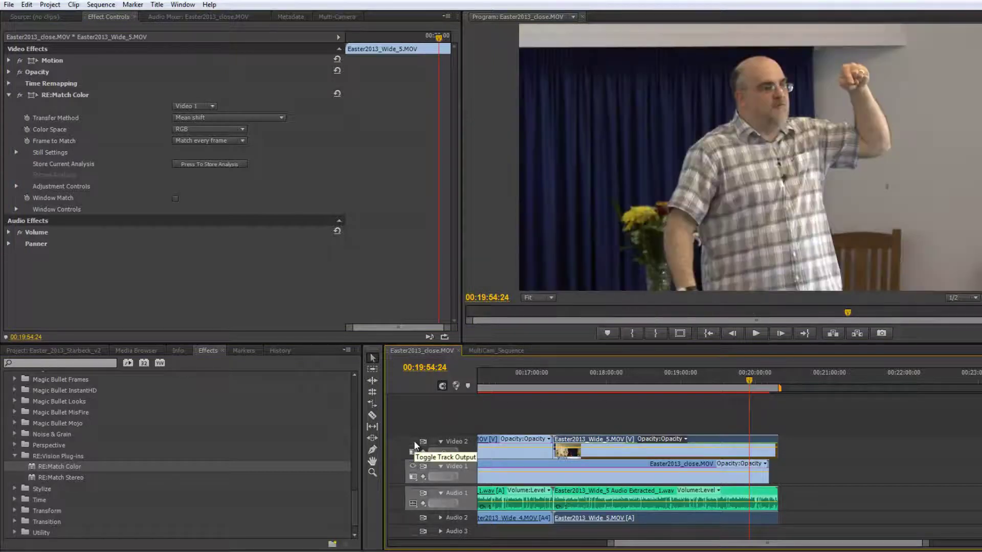
pyautogui.click(413, 440)
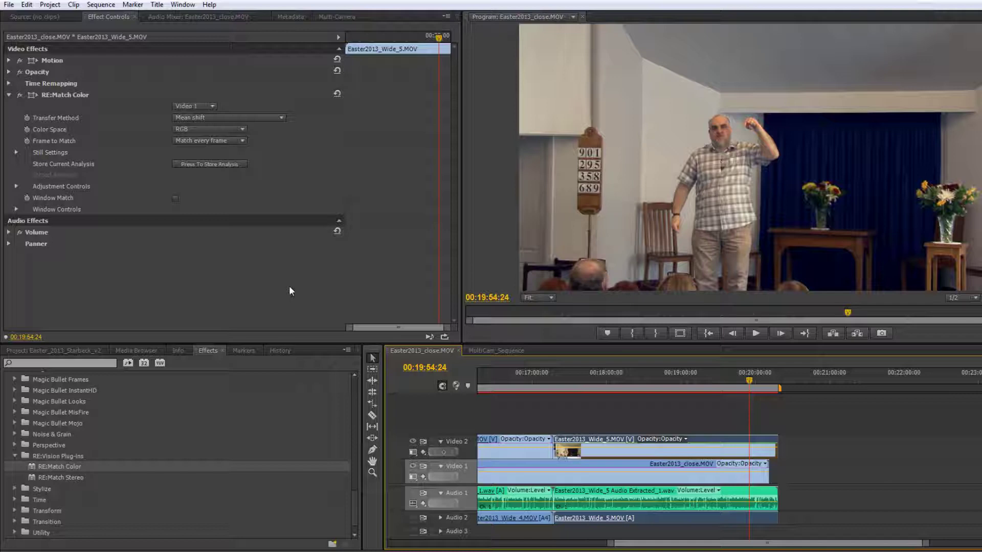
# Open a Reference Monitor set to Vectorscope and move it left beside the program view
pyautogui.click(190, 6)
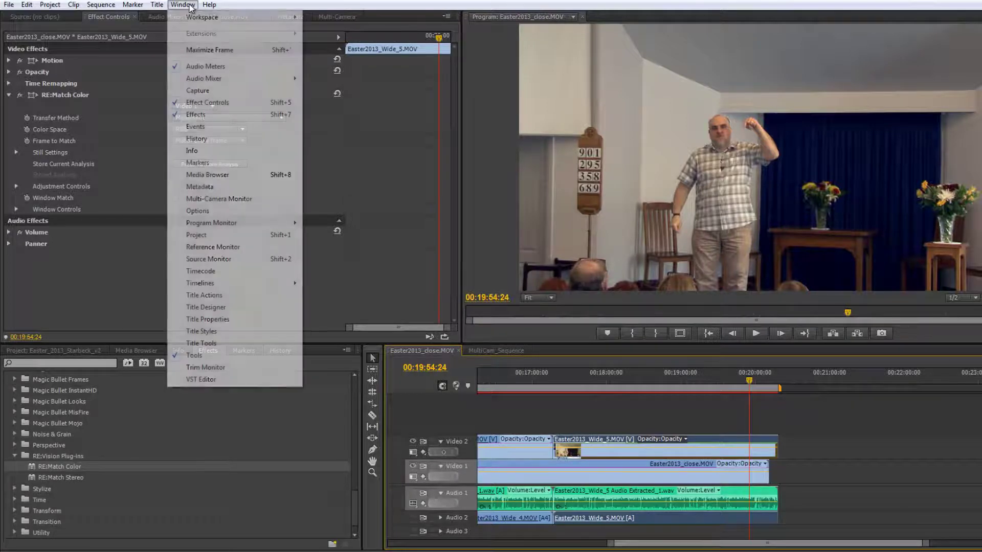
pyautogui.click(231, 250)
pyautogui.moveTo(520, 45); pyautogui.dragTo(520, 34)
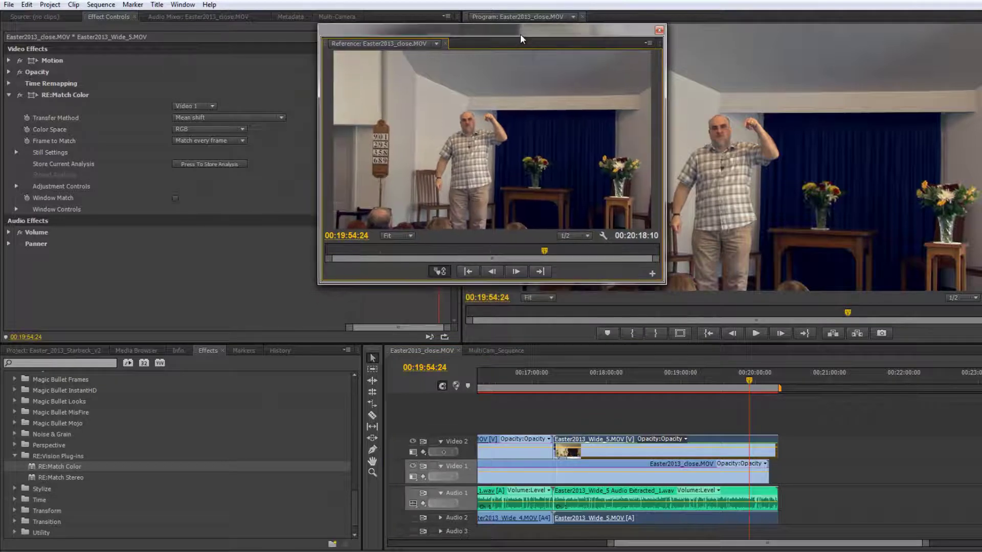
pyautogui.click(603, 236)
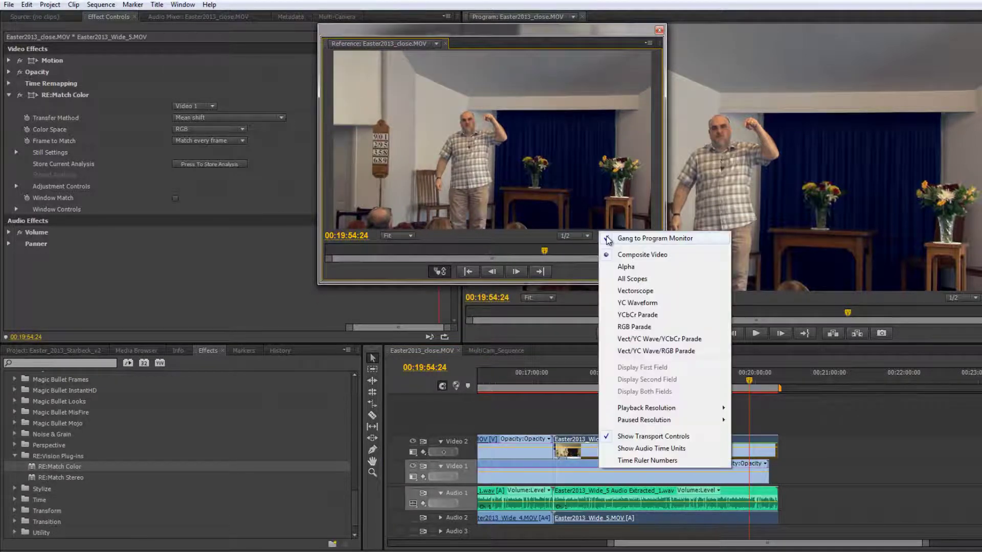
pyautogui.click(635, 291)
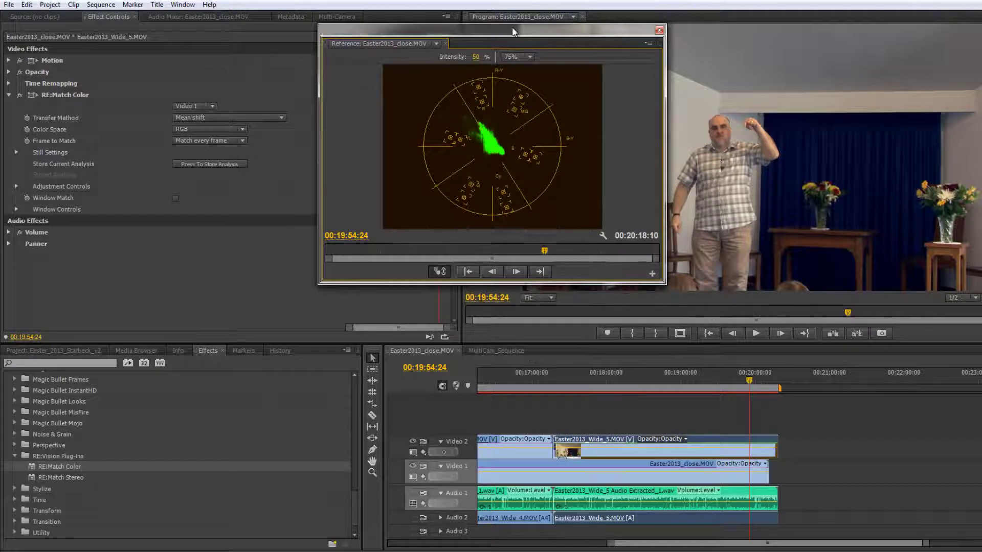
pyautogui.moveTo(505, 31); pyautogui.dragTo(452, 32)
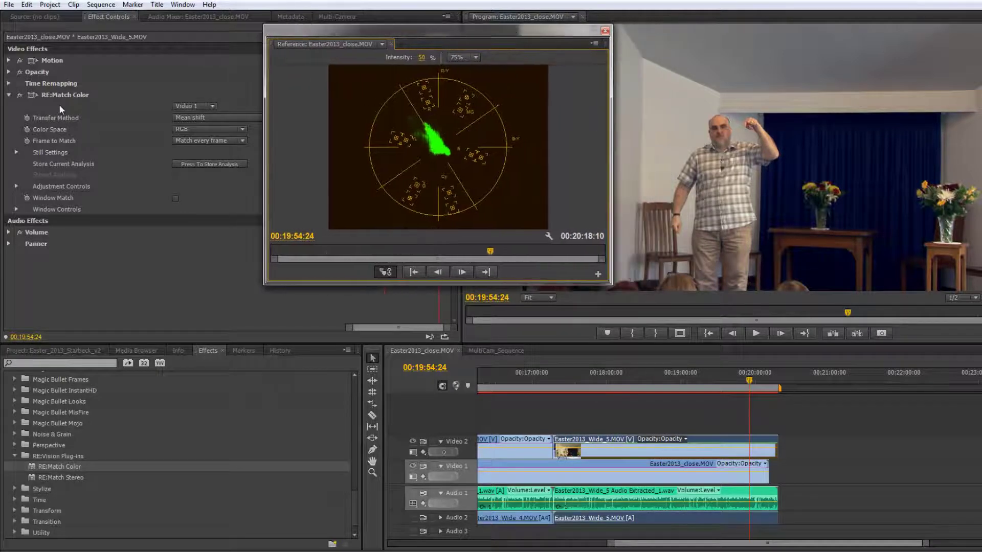
# Toggle RE:Match Color off and on to compare, leaving it enabled
pyautogui.click(19, 95)
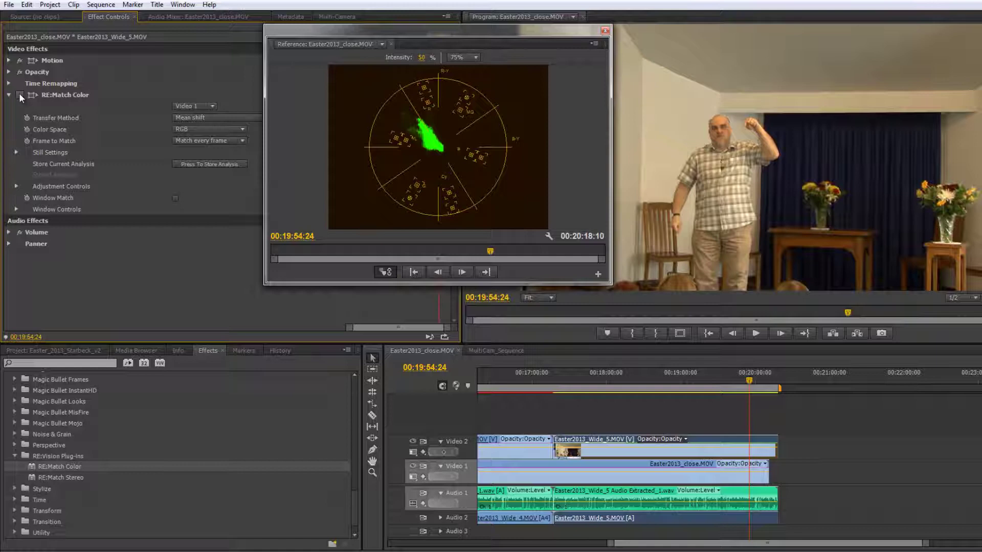
pyautogui.click(19, 95)
pyautogui.click(19, 95)
pyautogui.click(19, 94)
pyautogui.click(19, 95)
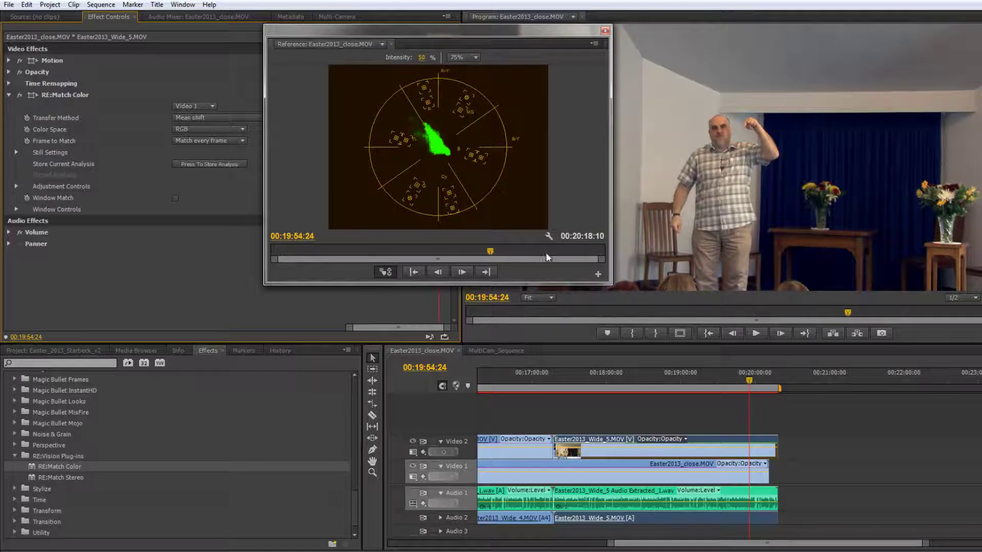
# Switch the reference monitor to a waveform and compare RE:Match Color bypassed versus applied
pyautogui.rightClick(546, 234)
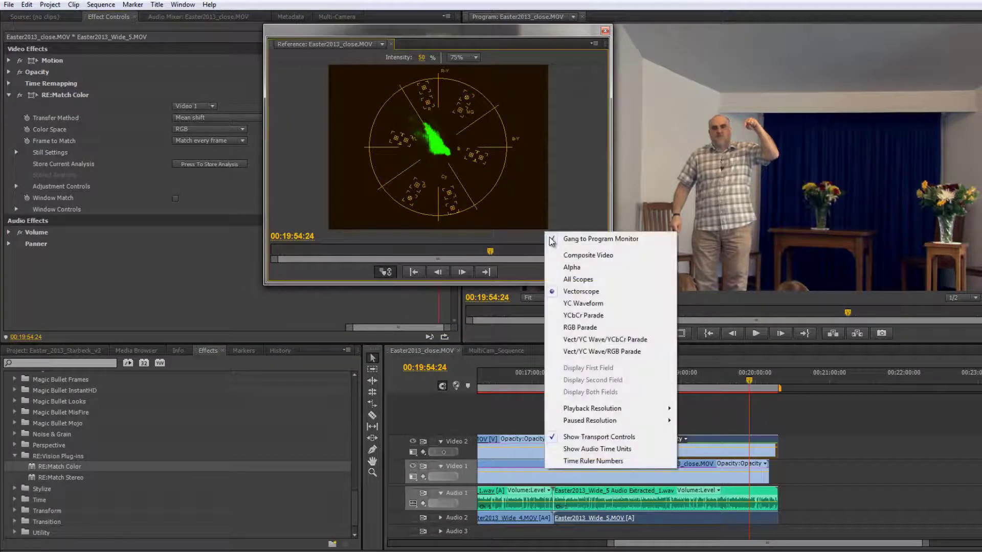
pyautogui.click(573, 304)
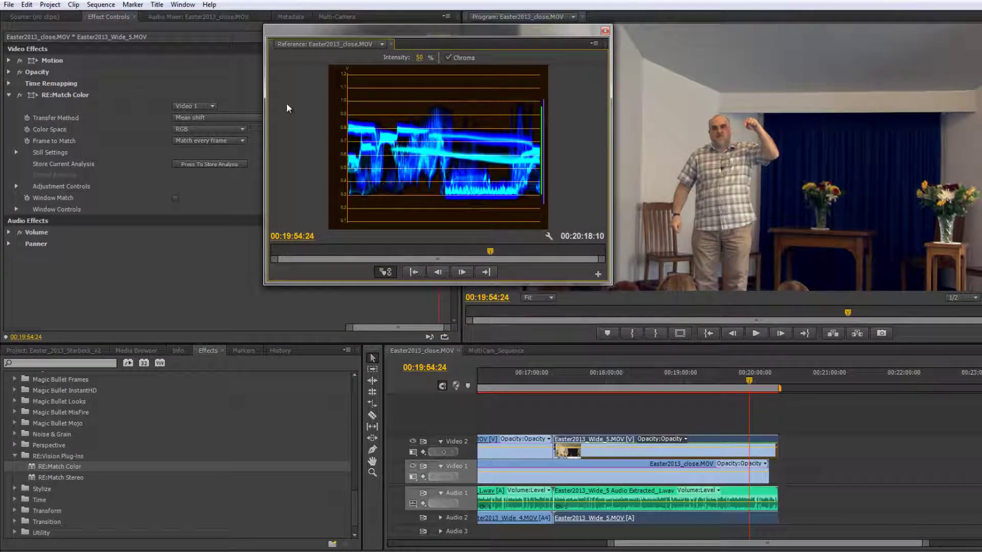
pyautogui.click(20, 95)
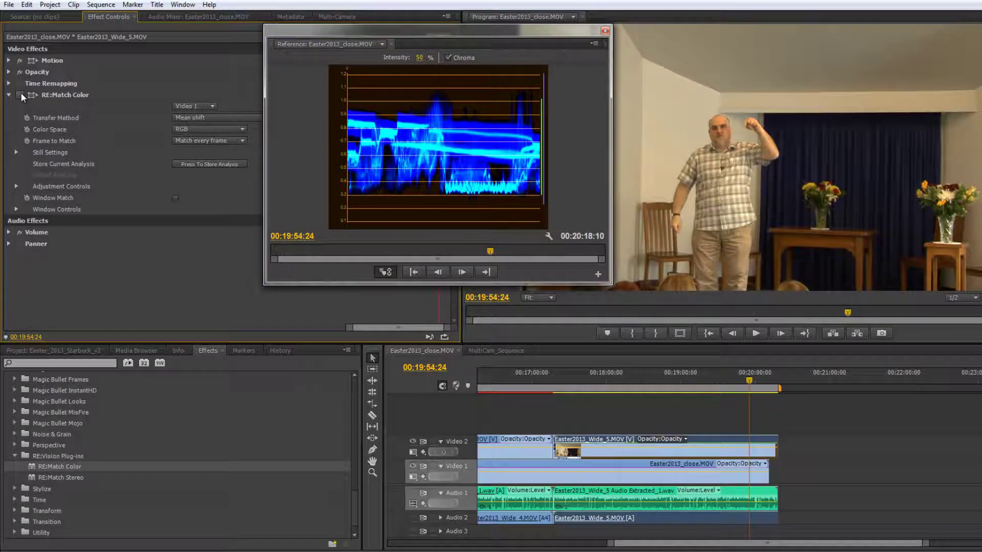
pyautogui.click(20, 96)
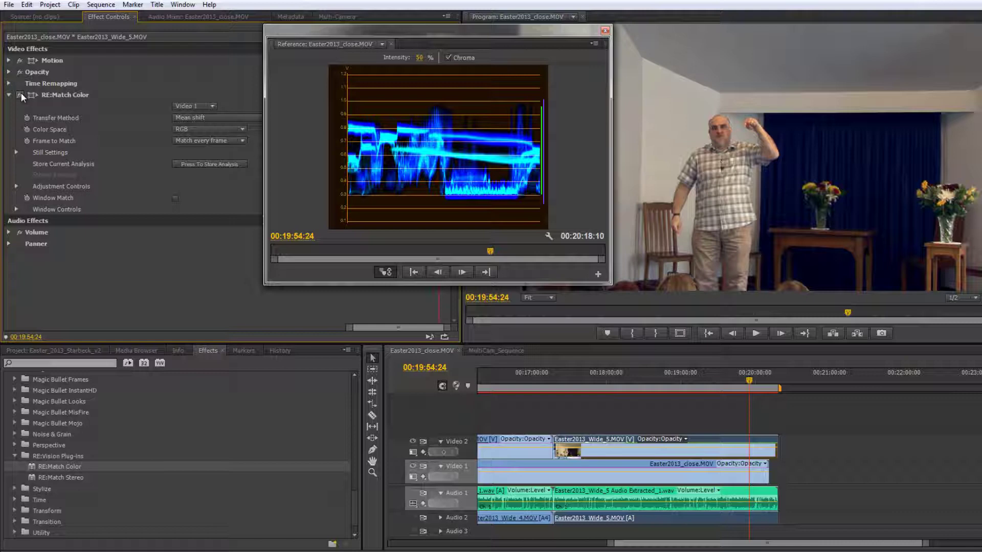
pyautogui.click(21, 95)
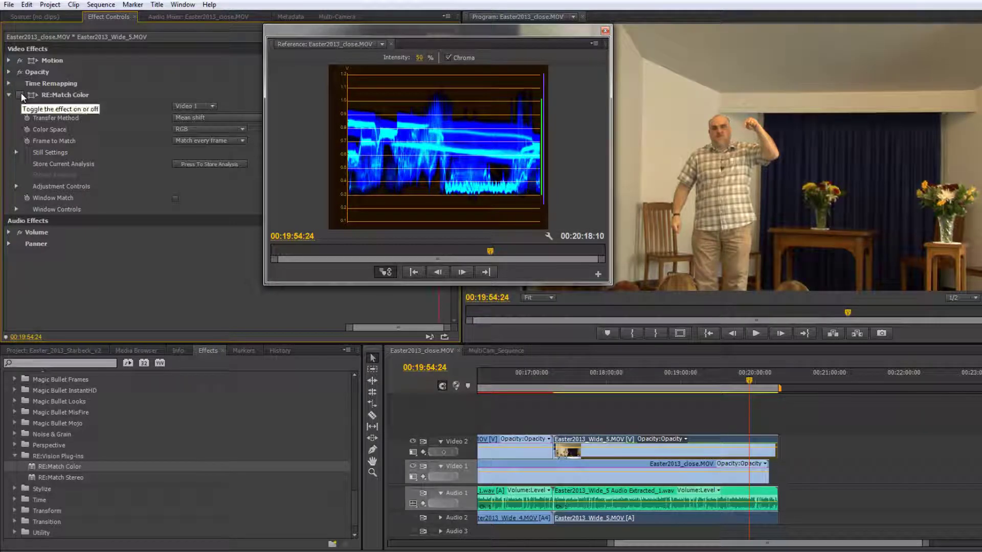
pyautogui.click(21, 95)
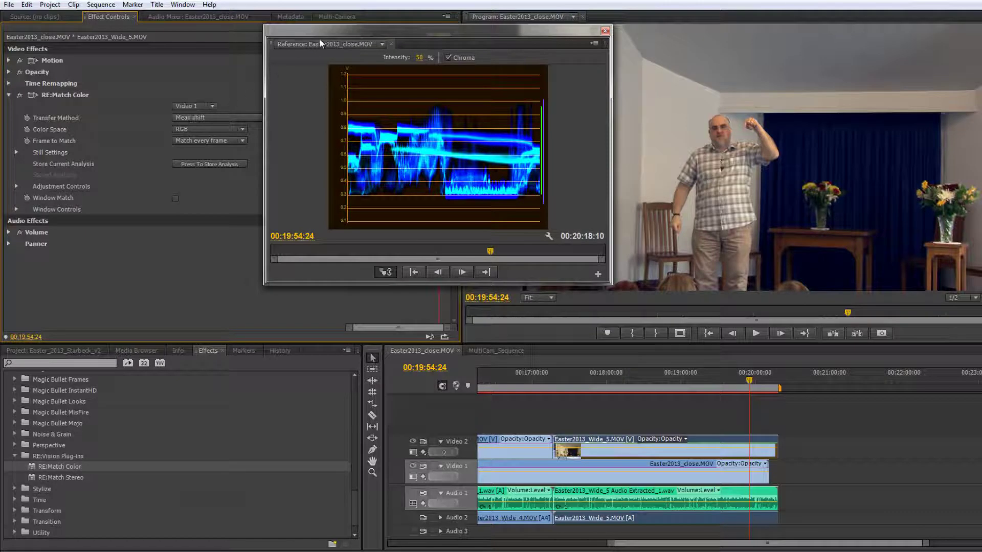
pyautogui.moveTo(320, 42); pyautogui.dragTo(352, 38)
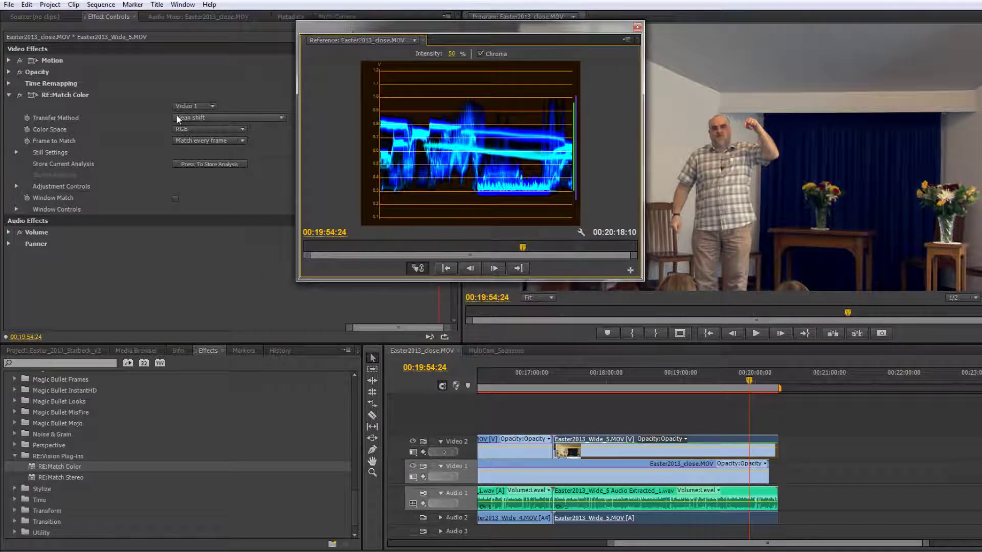
pyautogui.click(192, 117)
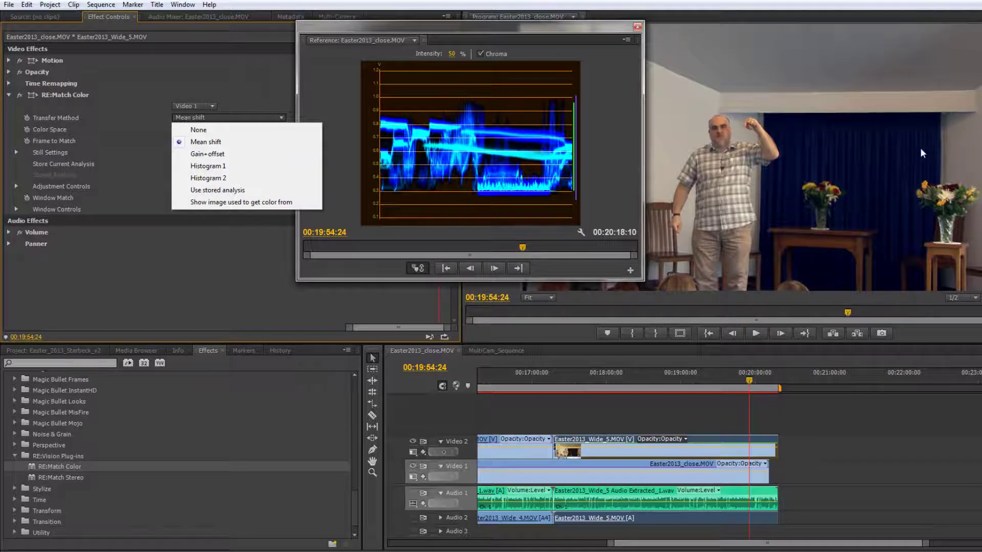
# Try Gain+offset and Histogram 1 transfer methods, keep Gain+offset, and bring up the RE:Match manual
pyautogui.click(220, 154)
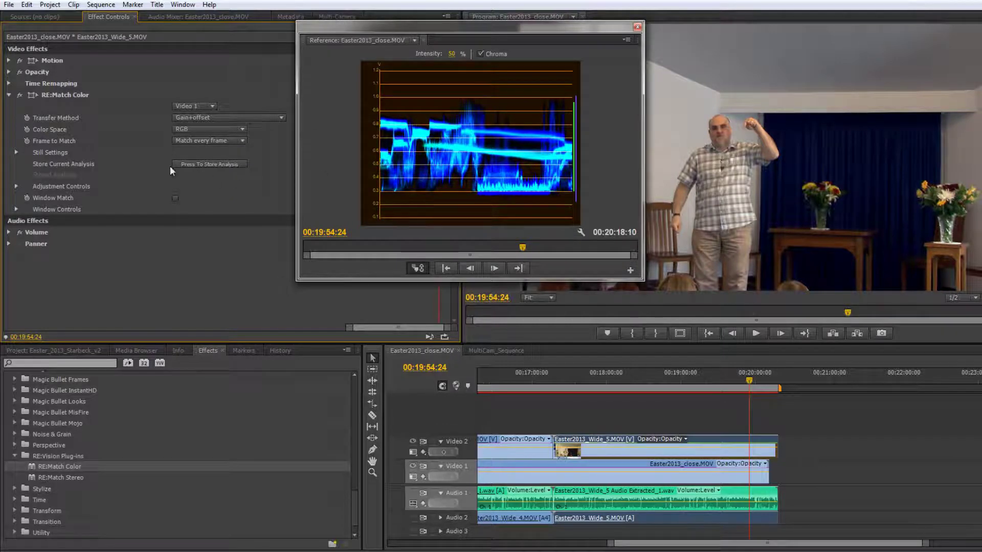
pyautogui.click(226, 117)
pyautogui.click(207, 171)
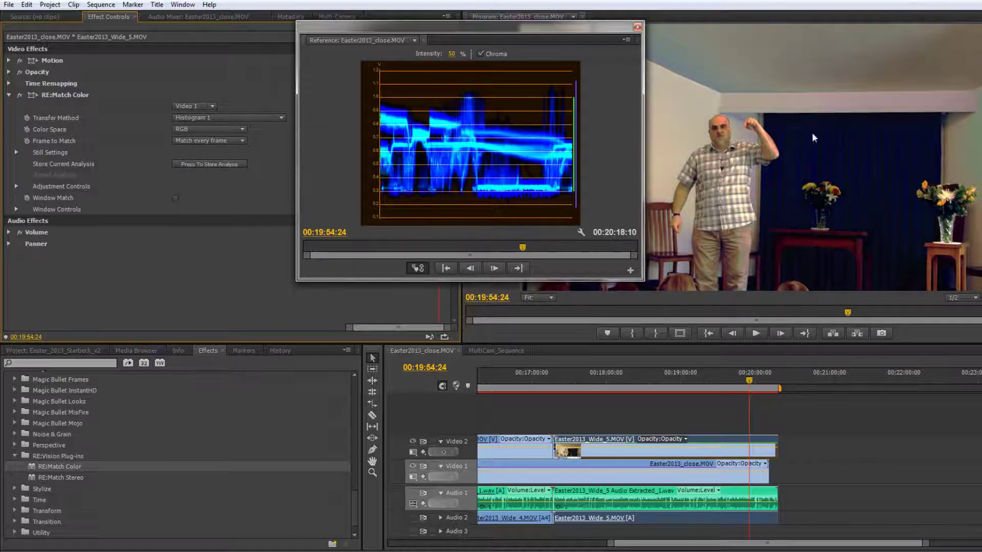
pyautogui.click(229, 117)
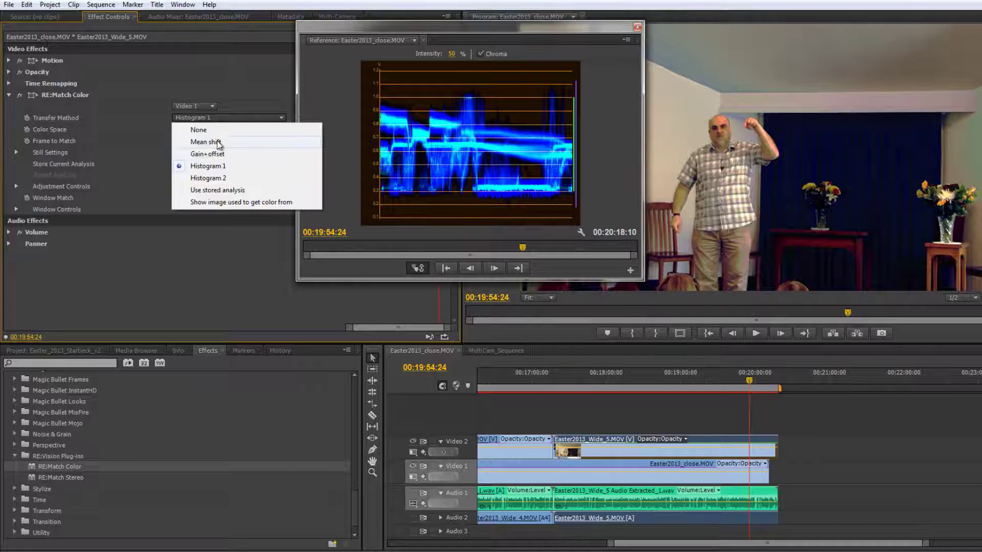
pyautogui.click(217, 153)
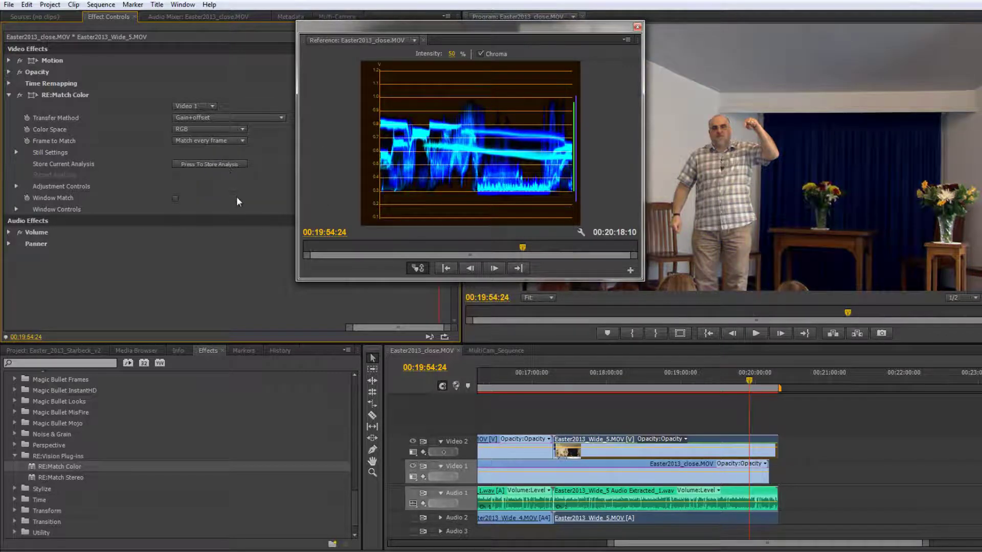
pyautogui.moveTo(500, 28); pyautogui.dragTo(483, 20)
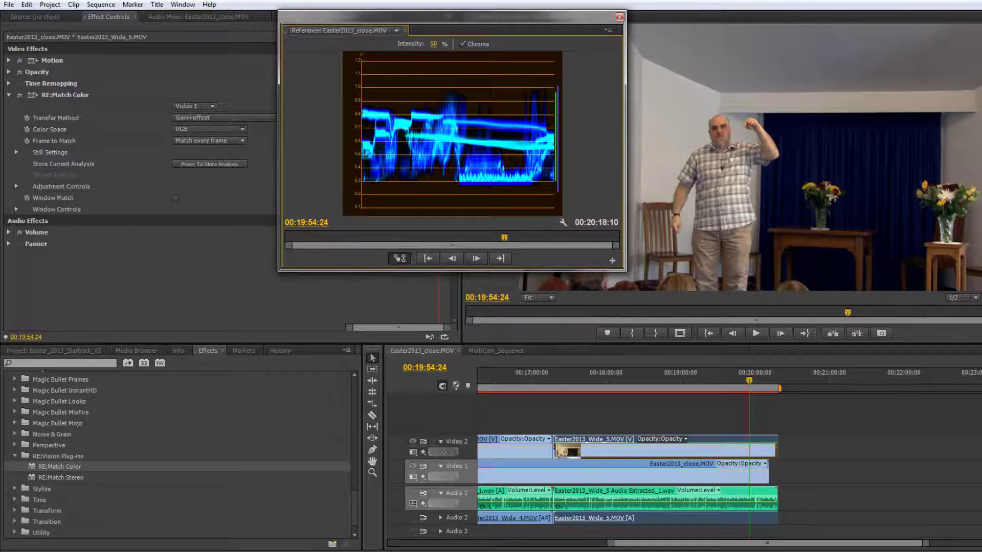
pyautogui.moveTo(981, 6); pyautogui.dragTo(798, 7)
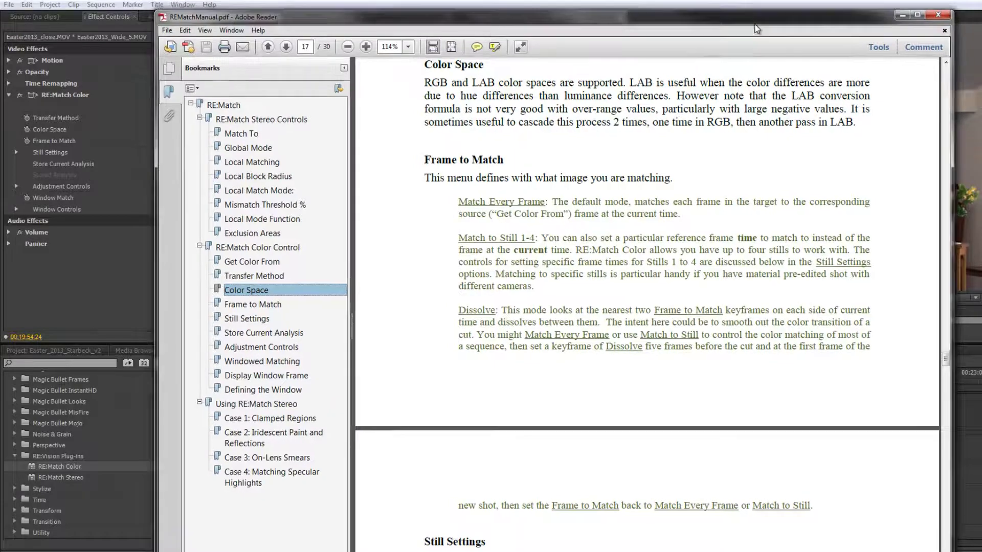
# Minimise Adobe Reader after consulting the Color Space and Frame to Match notes
pyautogui.click(900, 13)
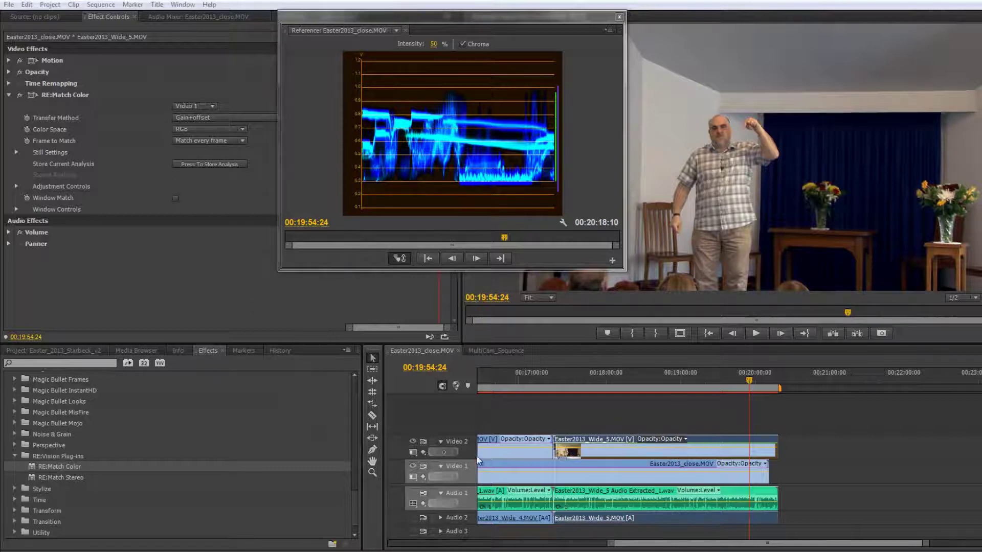
# Compare wide and close shots via the Video 2 eye, then set Color Space to LAB
pyautogui.click(412, 441)
pyautogui.click(412, 440)
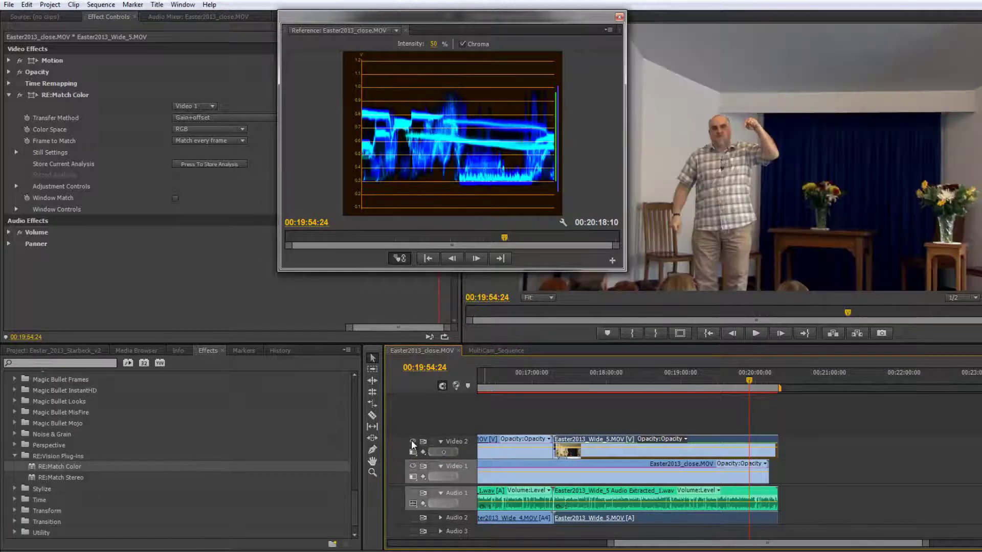
pyautogui.click(412, 442)
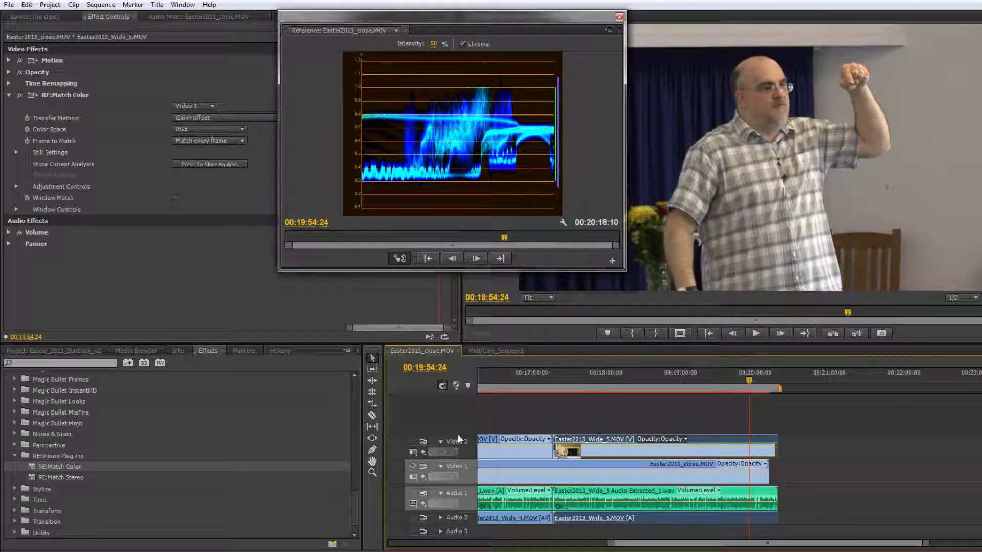
pyautogui.click(413, 441)
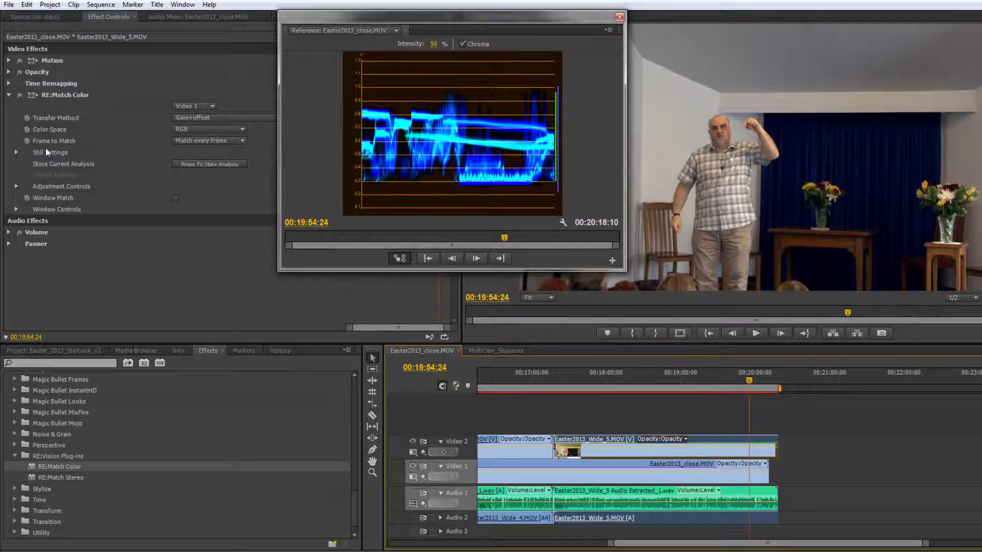
pyautogui.click(225, 129)
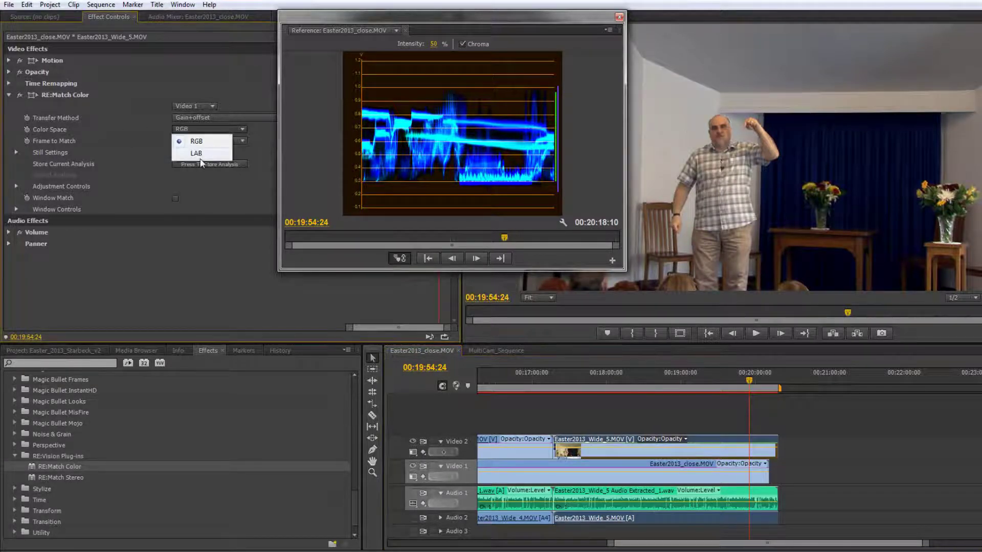
pyautogui.click(201, 154)
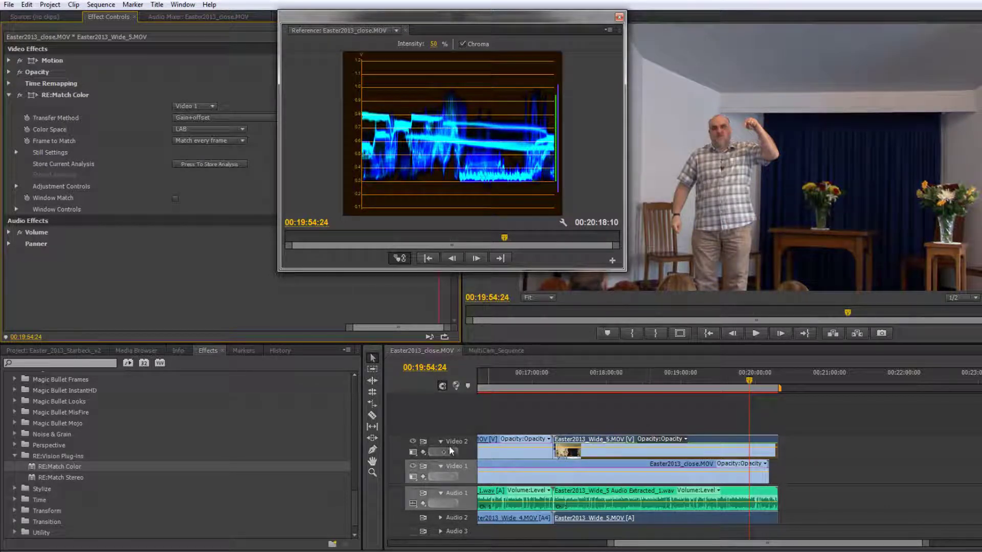
# Compare the LAB result against the close shot, then set Color Space back to RGB
pyautogui.click(413, 441)
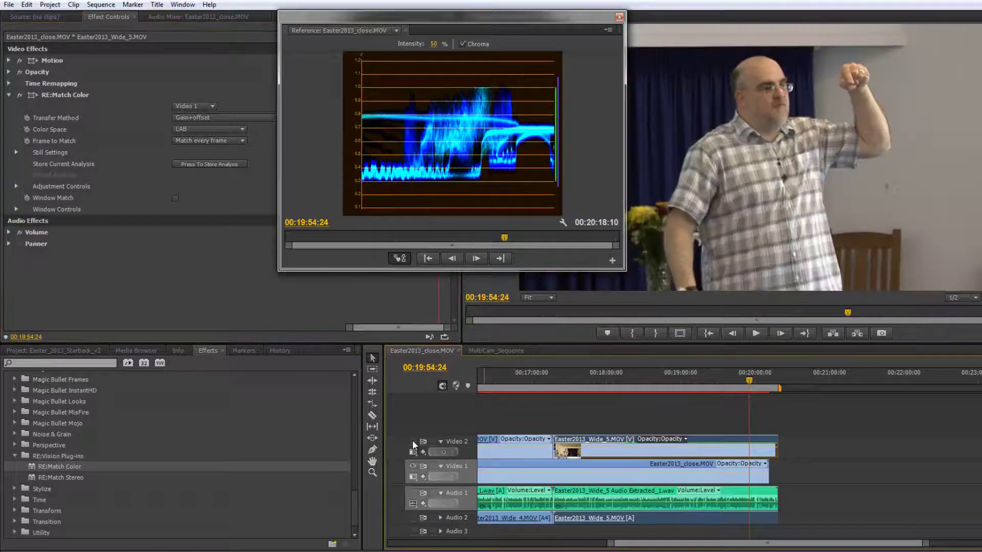
pyautogui.click(412, 442)
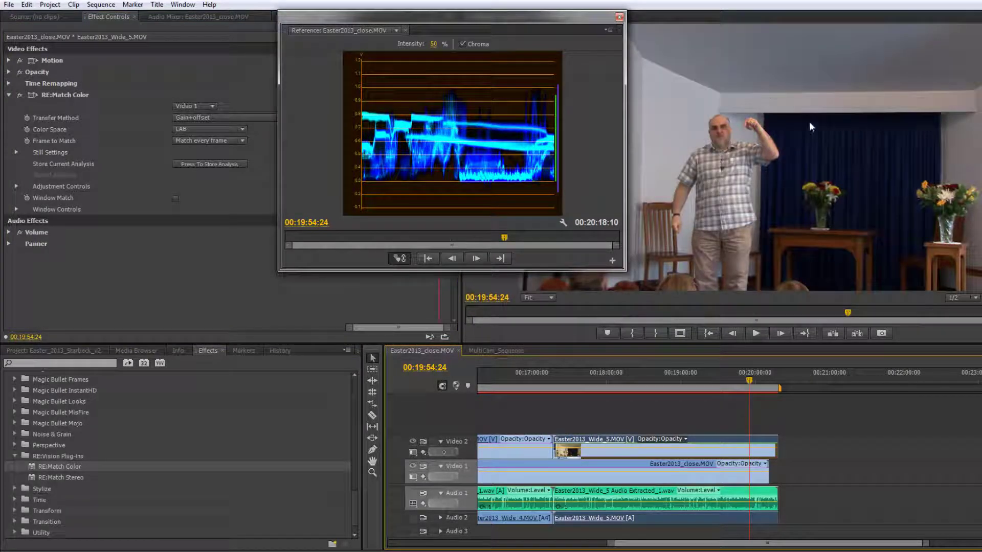
pyautogui.click(413, 442)
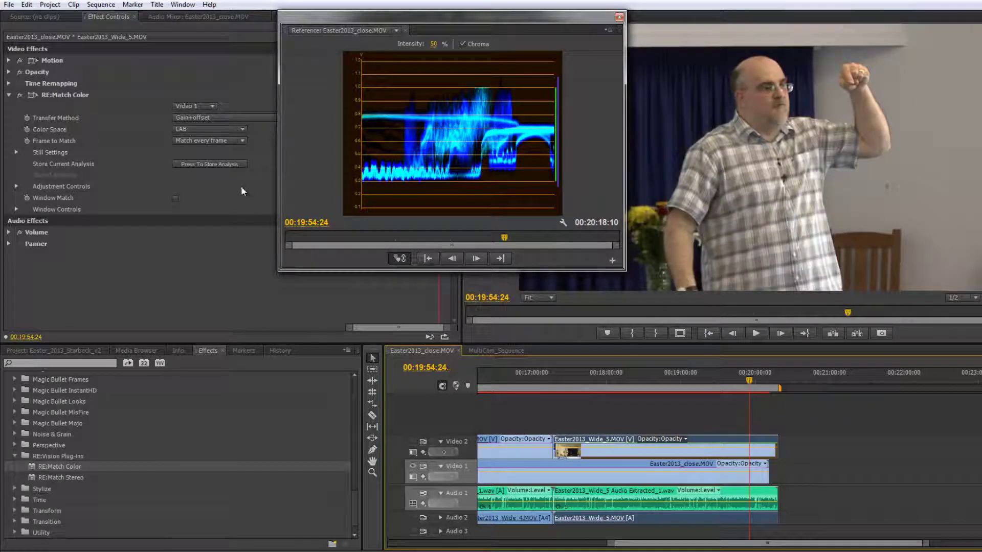
pyautogui.click(413, 441)
pyautogui.click(229, 128)
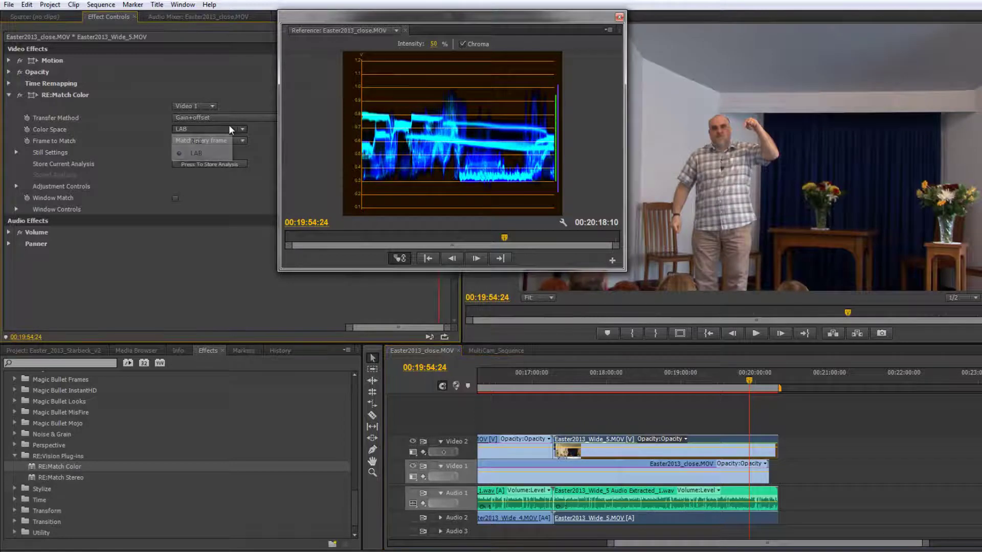
pyautogui.click(207, 137)
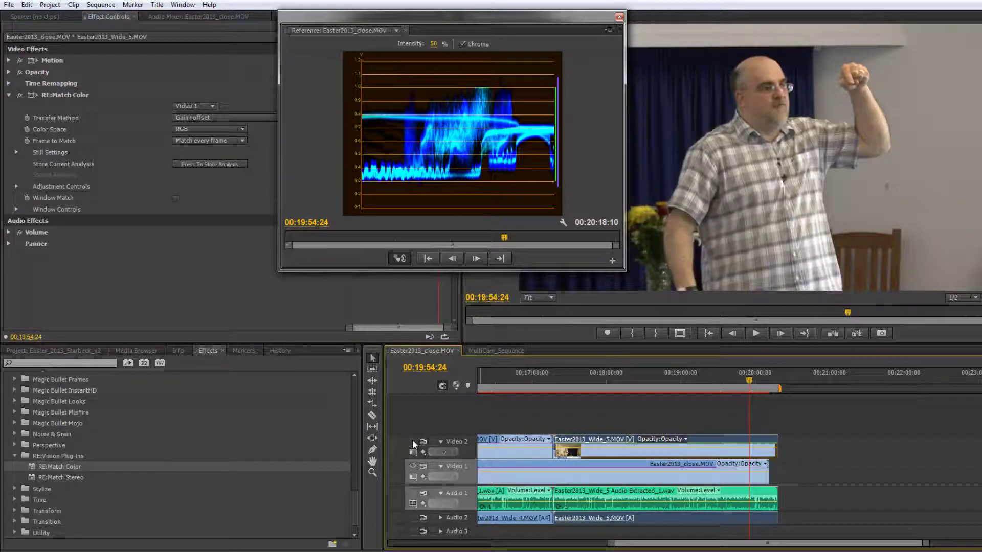
# Recheck the RGB match against the close shot and close the Reference waveform window
pyautogui.click(413, 442)
pyautogui.click(413, 442)
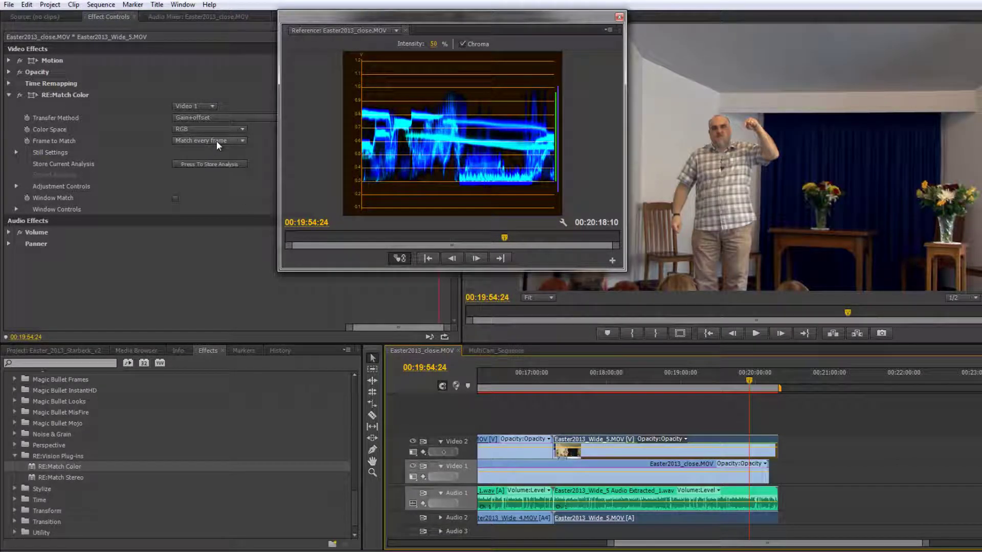
pyautogui.click(619, 17)
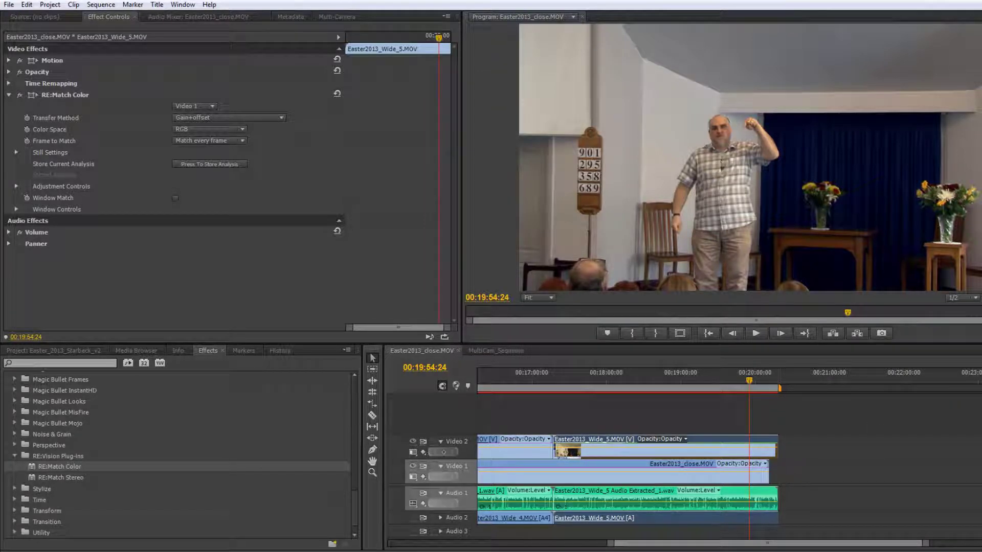
# Zoom the timeline in and scrub past the clips' end, settling at 00:19:55:24
pyautogui.moveTo(609, 546); pyautogui.dragTo(671, 546)
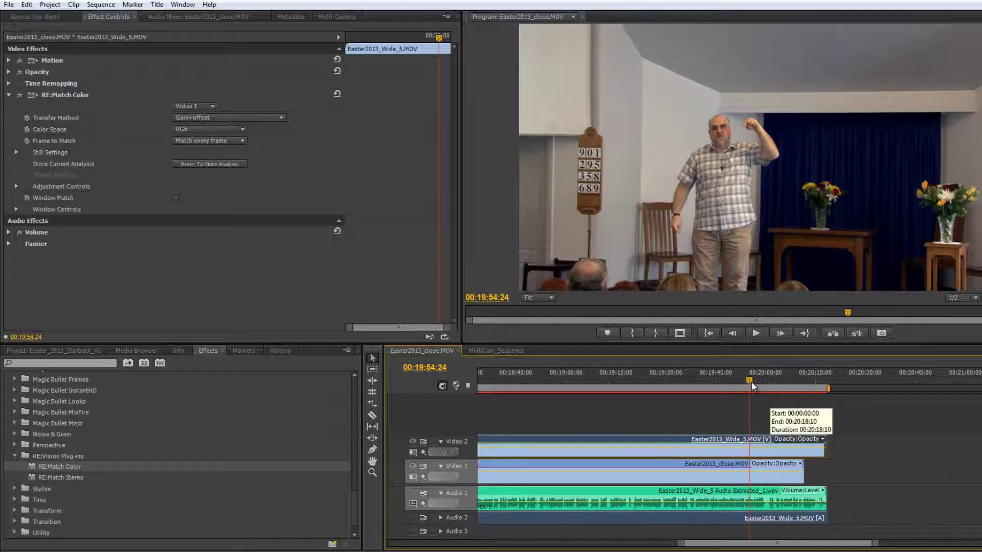
pyautogui.moveTo(750, 382); pyautogui.dragTo(816, 392)
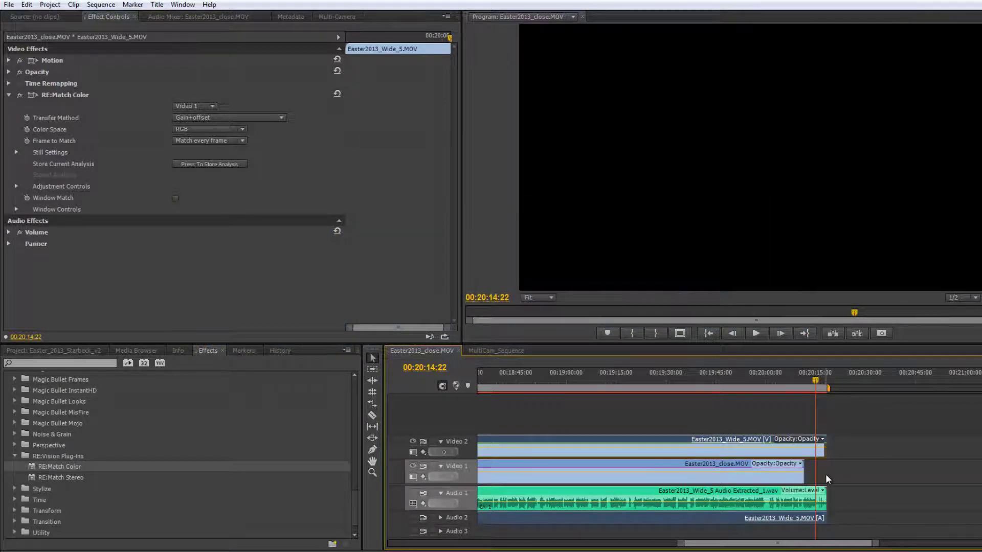
pyautogui.moveTo(818, 391); pyautogui.dragTo(752, 386)
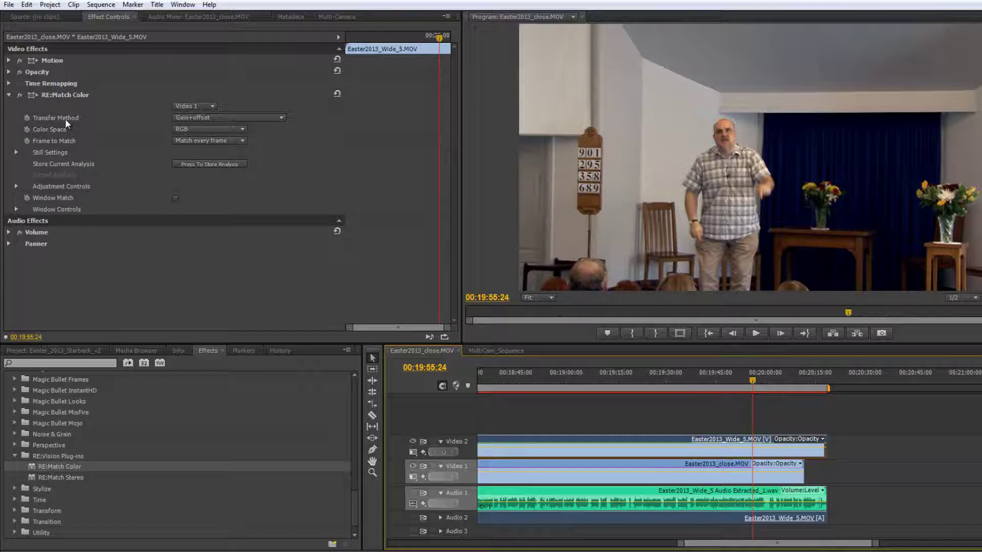
# Preview the colour source image, then switch the transfer method to Mean shift
pyautogui.click(271, 117)
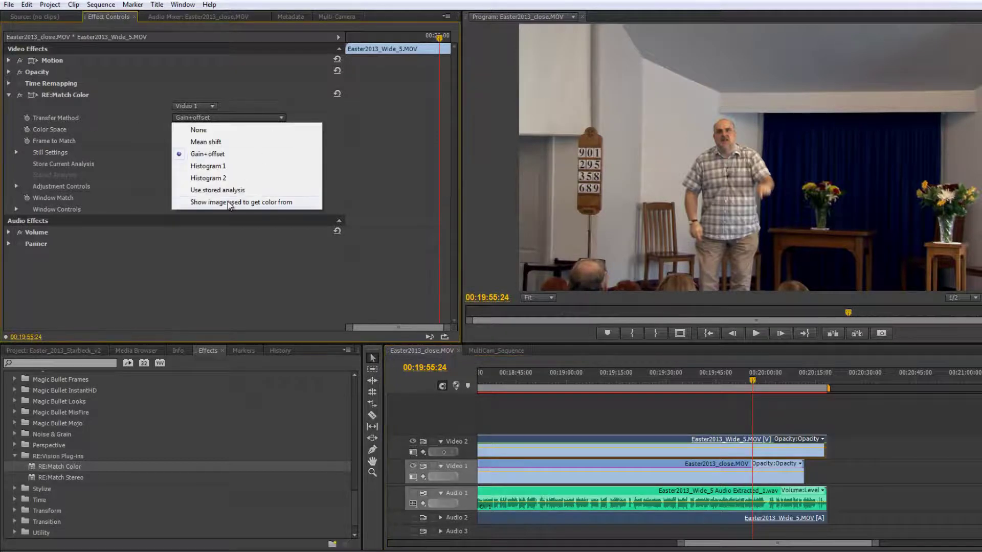
pyautogui.click(252, 203)
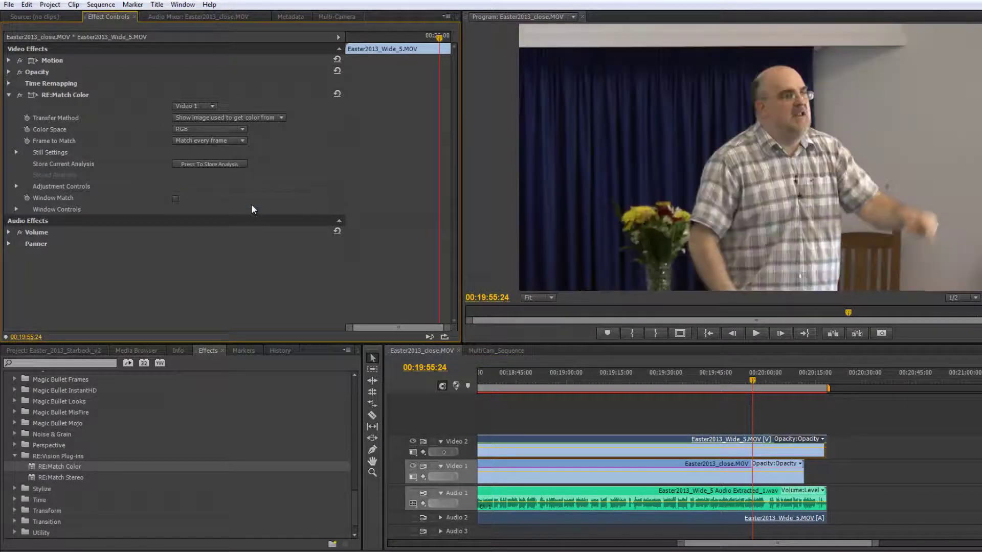
pyautogui.click(272, 118)
pyautogui.click(255, 146)
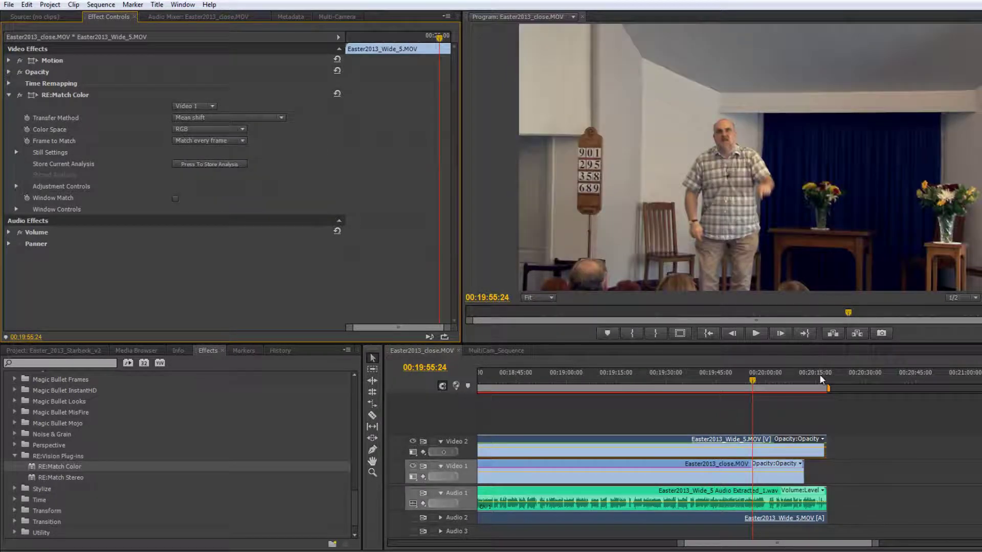
# At 00:20:16:05 preview the source image, restore Gain+offset, and return to 00:20:02:13
pyautogui.click(819, 375)
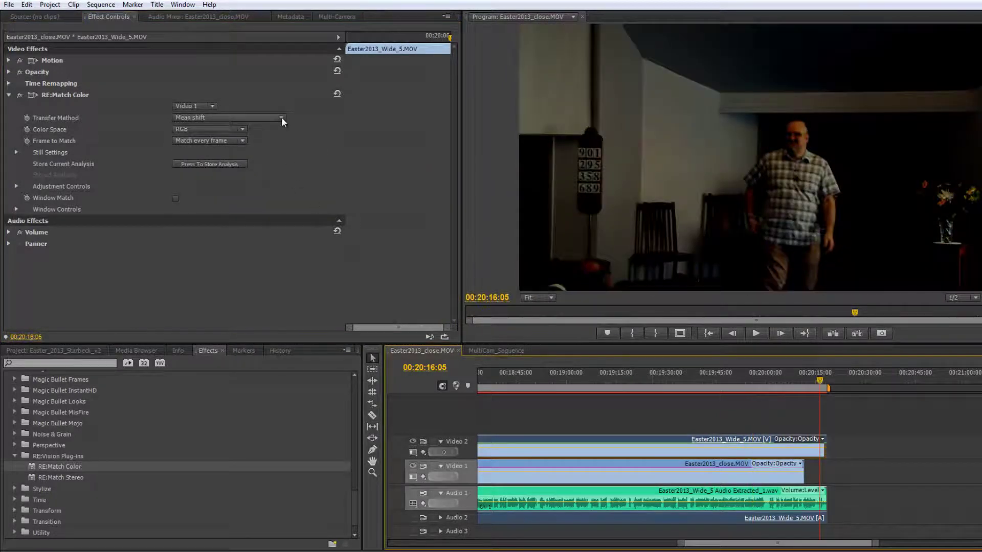
pyautogui.click(281, 117)
pyautogui.click(247, 203)
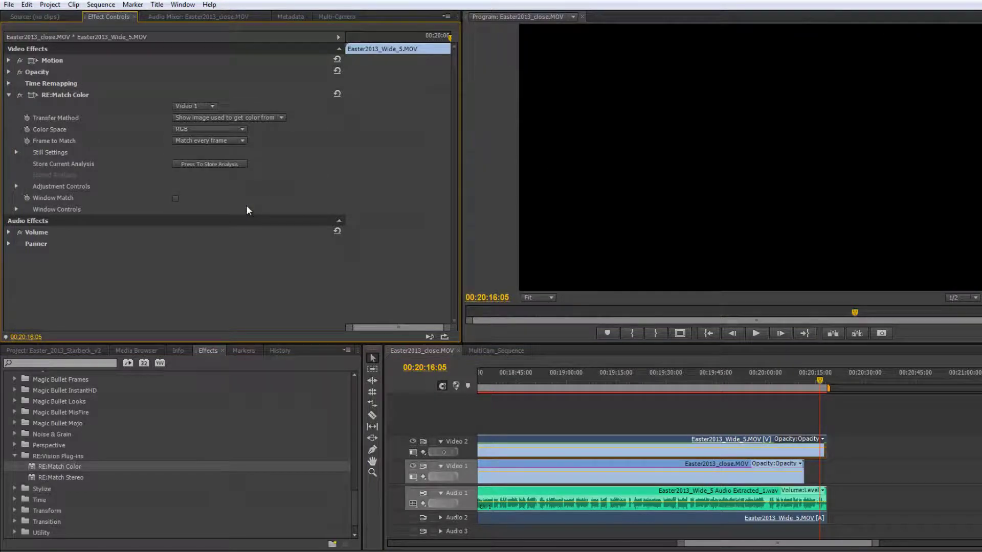
pyautogui.click(263, 119)
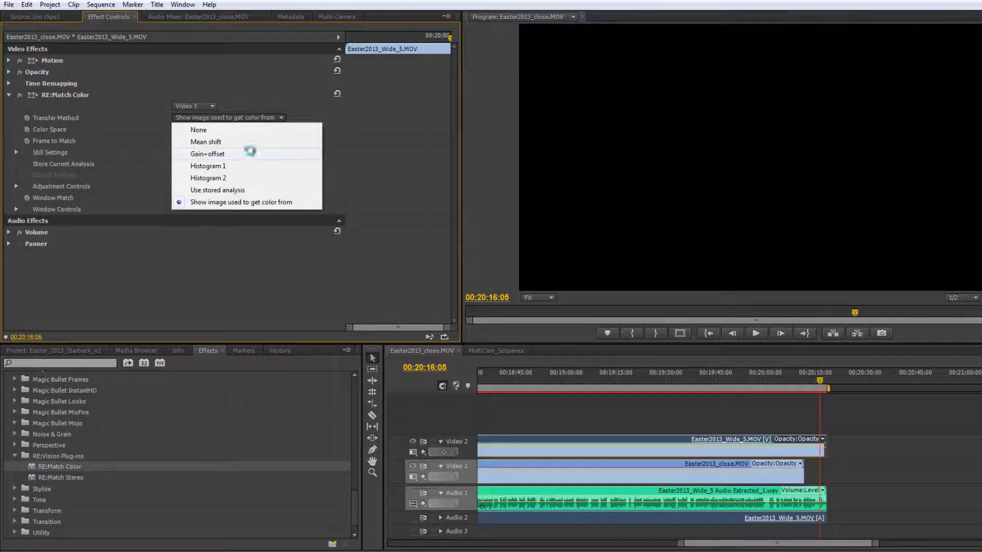
pyautogui.click(253, 142)
pyautogui.click(775, 382)
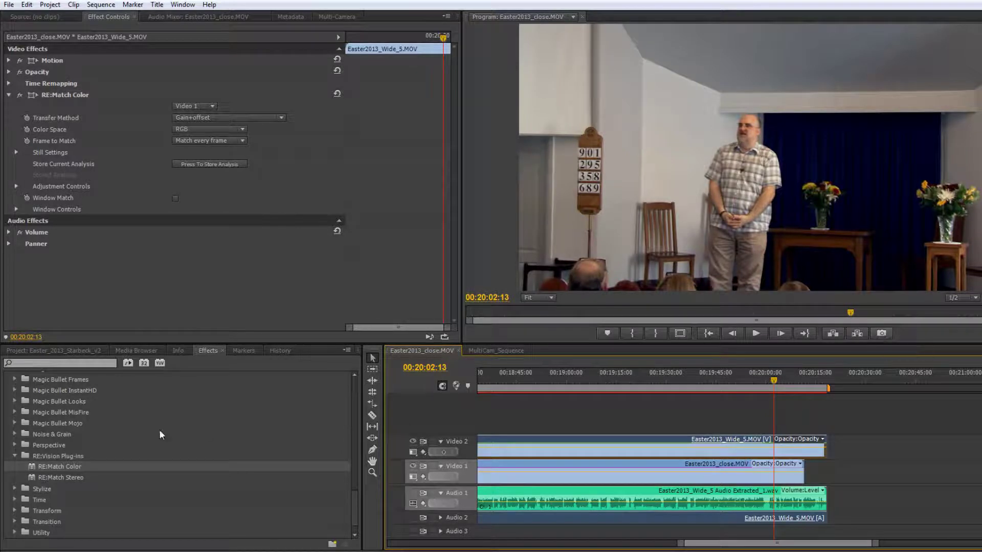
# Place the pink Easter2013_close.MOV item from Footage Close at the end of Video 1 and jump to its start
pyautogui.click(41, 353)
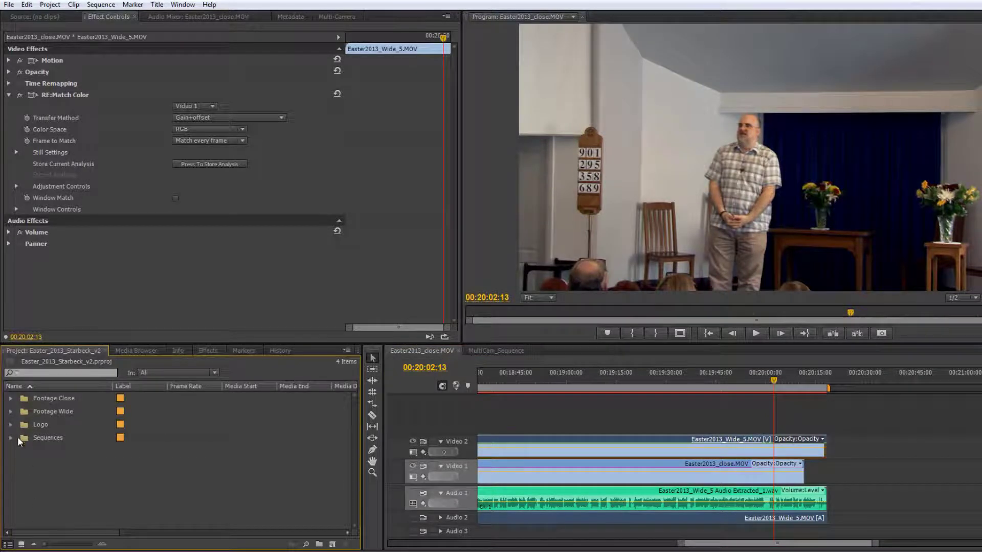
pyautogui.click(11, 398)
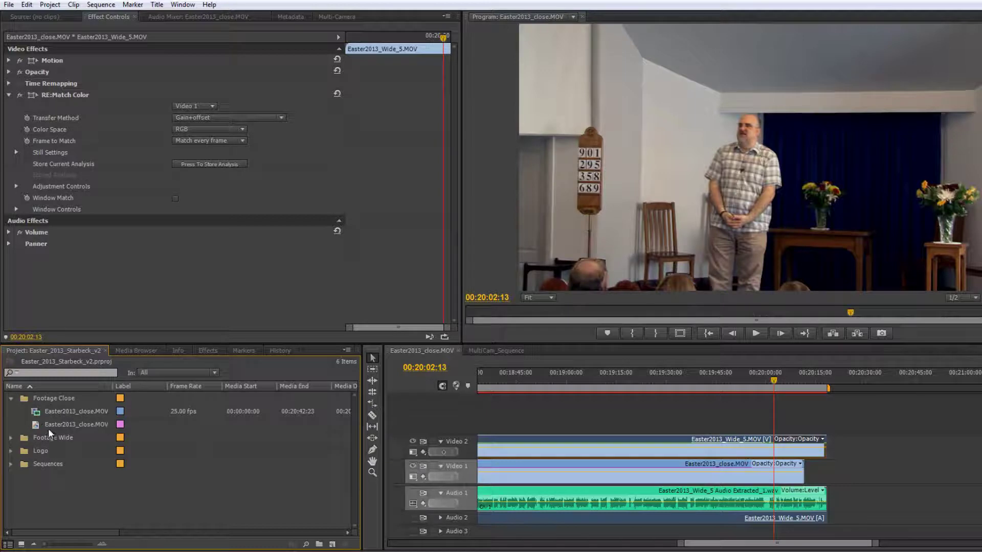
pyautogui.moveTo(36, 426); pyautogui.dragTo(819, 466)
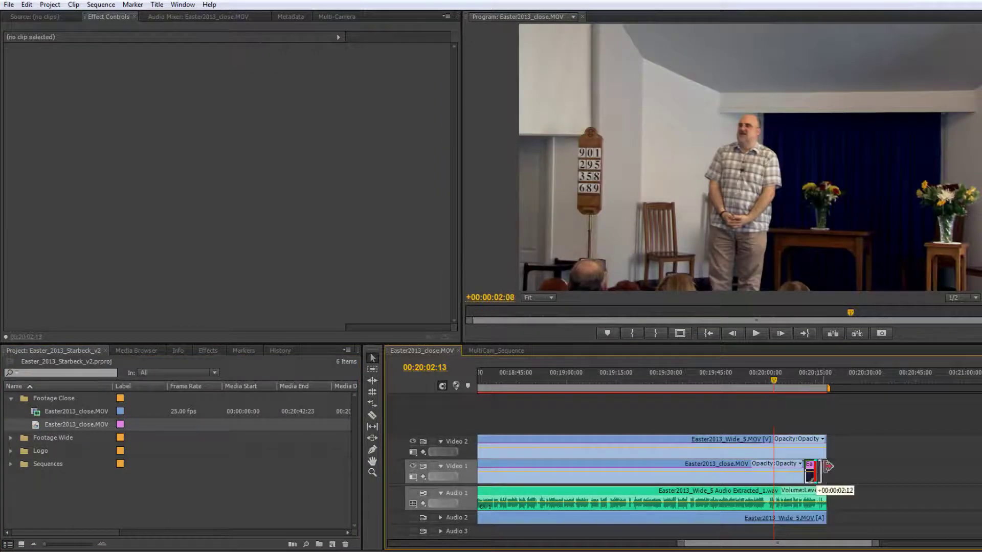
pyautogui.moveTo(818, 384)
pyautogui.mouseDown()
pyautogui.moveTo(826, 384)
pyautogui.moveTo(799, 382)
pyautogui.moveTo(820, 389)
pyautogui.mouseUp()
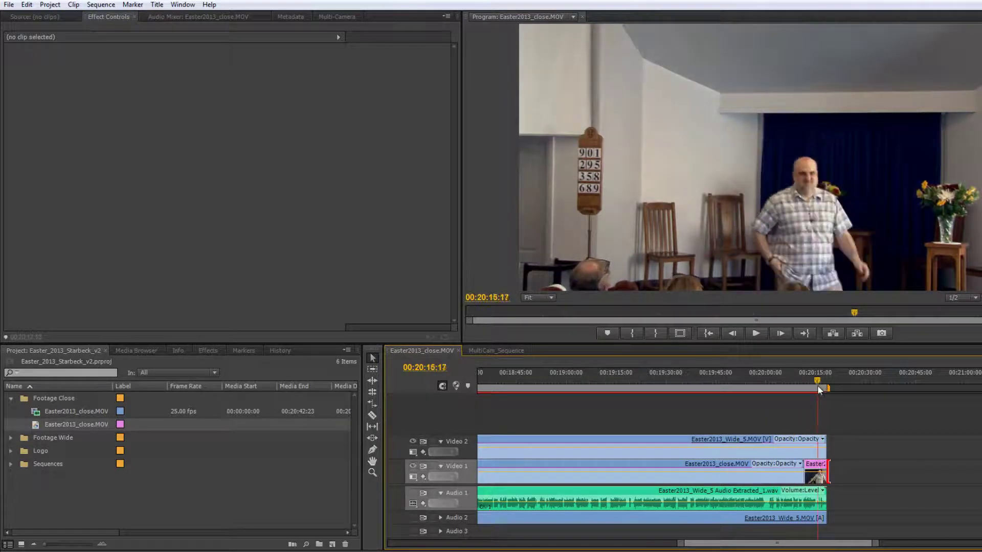
pyautogui.press('Up')
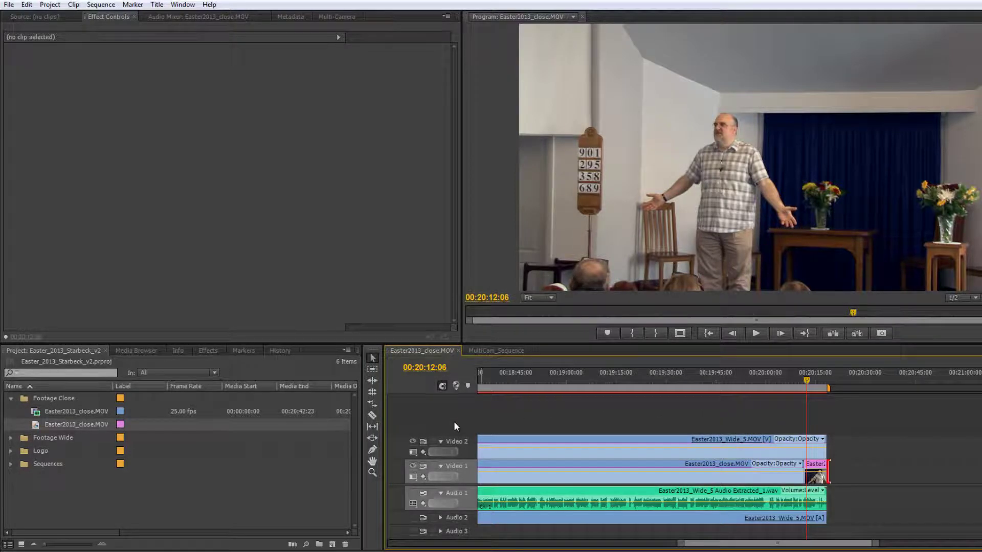
# Add the close-camera still on a new Video 3 track, stretch it across the wide clip, and hide it
pyautogui.click(33, 426)
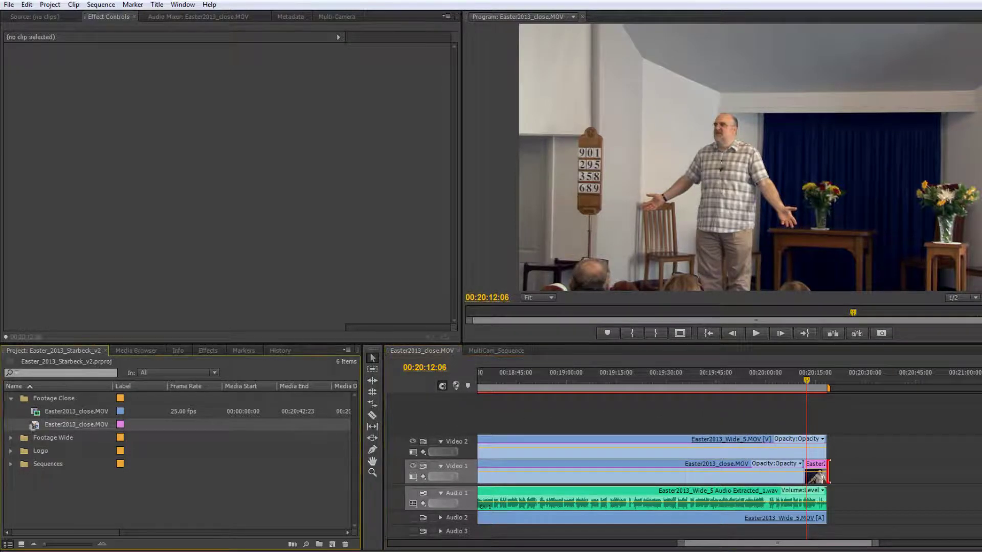
pyautogui.moveTo(33, 426); pyautogui.dragTo(499, 416)
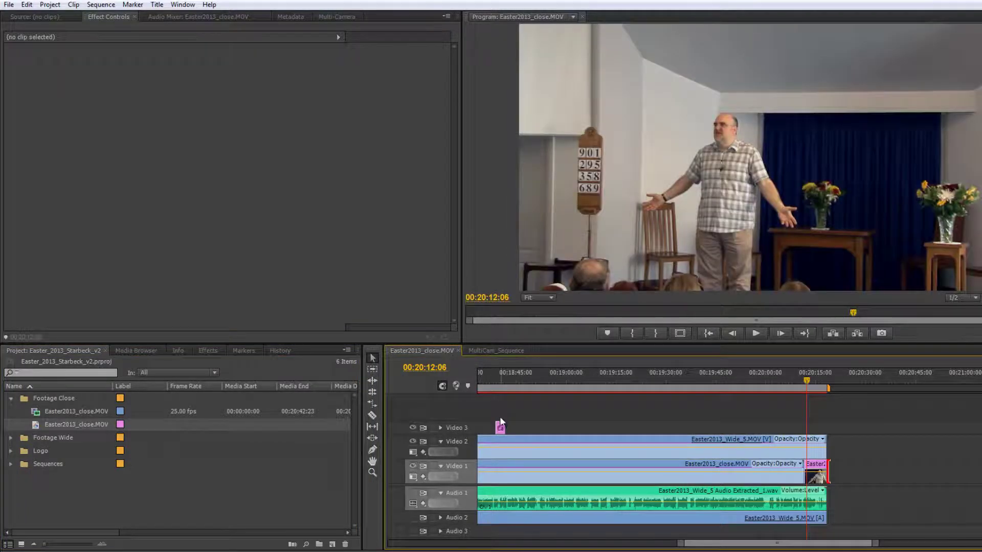
pyautogui.click(505, 427)
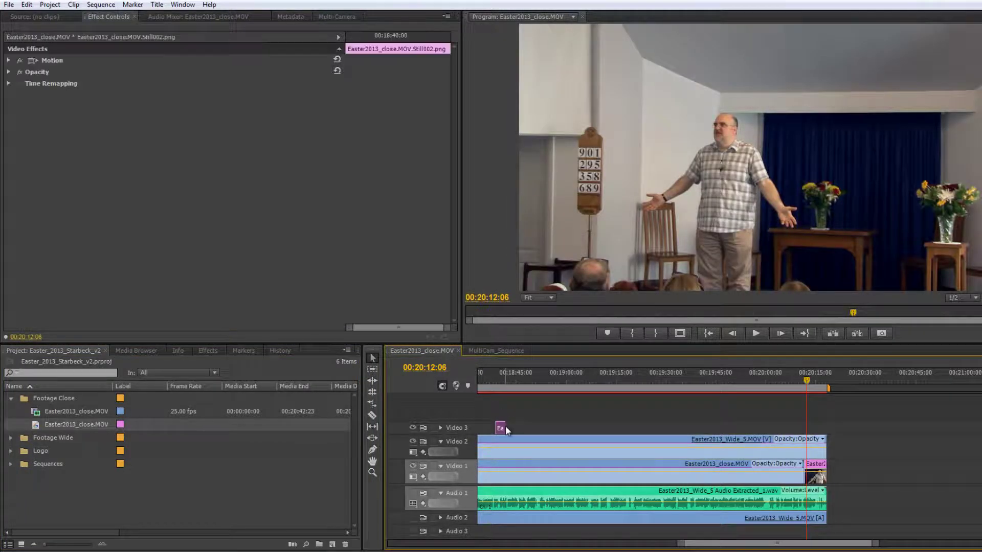
pyautogui.moveTo(509, 424); pyautogui.dragTo(829, 427)
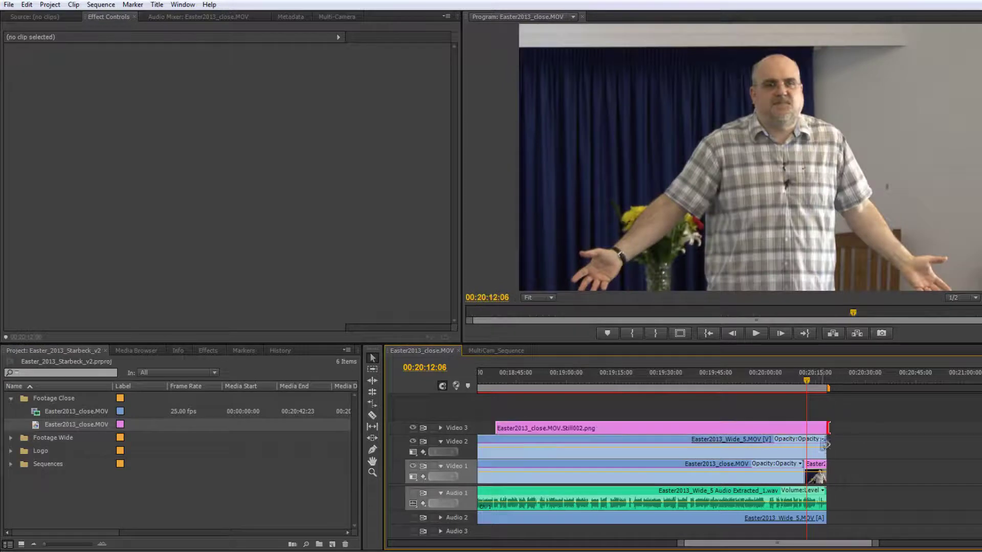
pyautogui.click(413, 427)
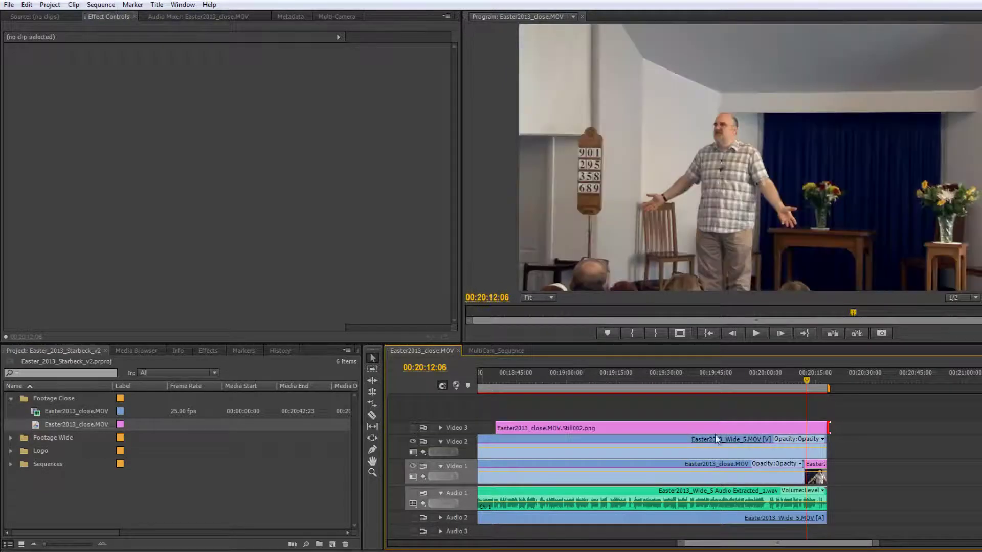
# Set Easter2013_Wide_5's RE:Match Color reference to Video 3, check the match, then unhide and trim the still
pyautogui.click(757, 444)
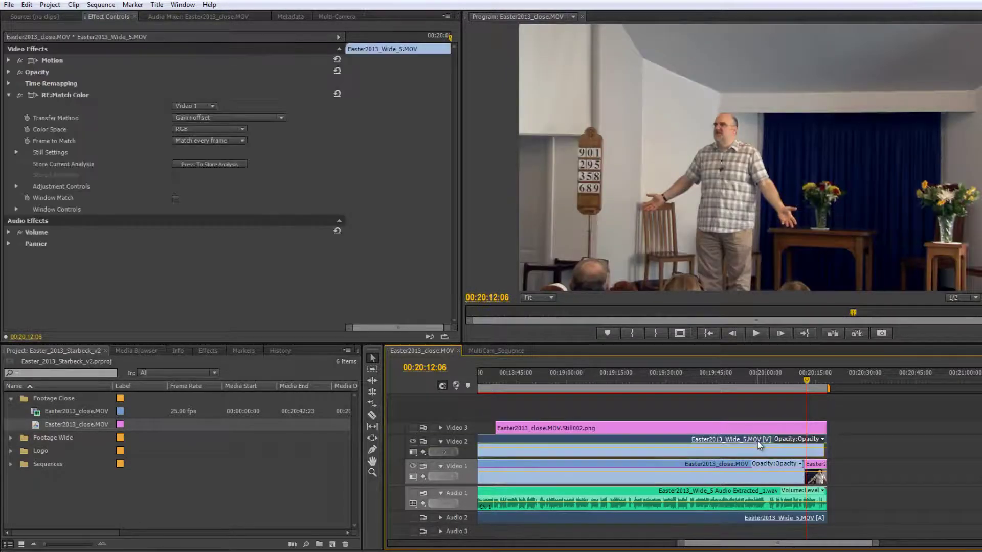
pyautogui.click(209, 106)
pyautogui.click(207, 155)
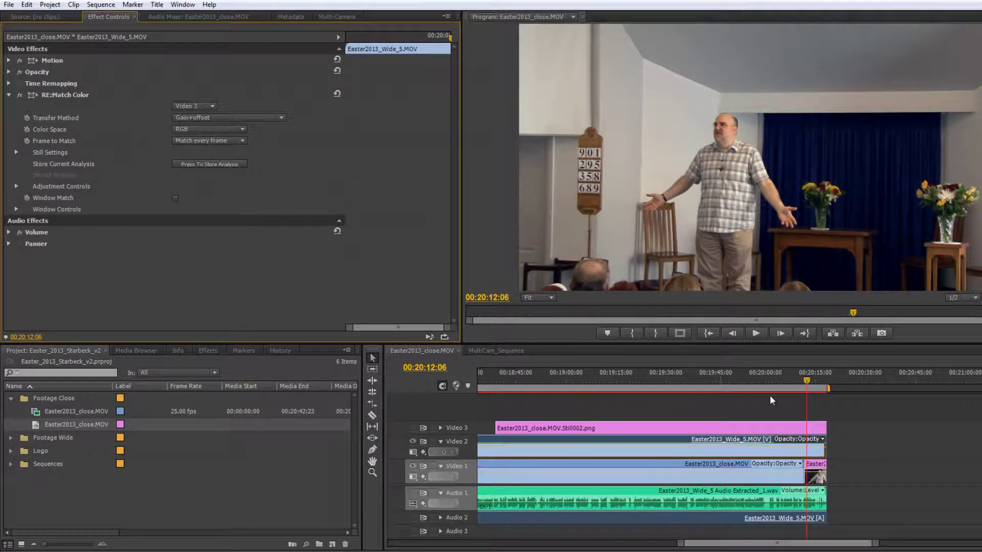
pyautogui.moveTo(809, 380); pyautogui.dragTo(791, 388)
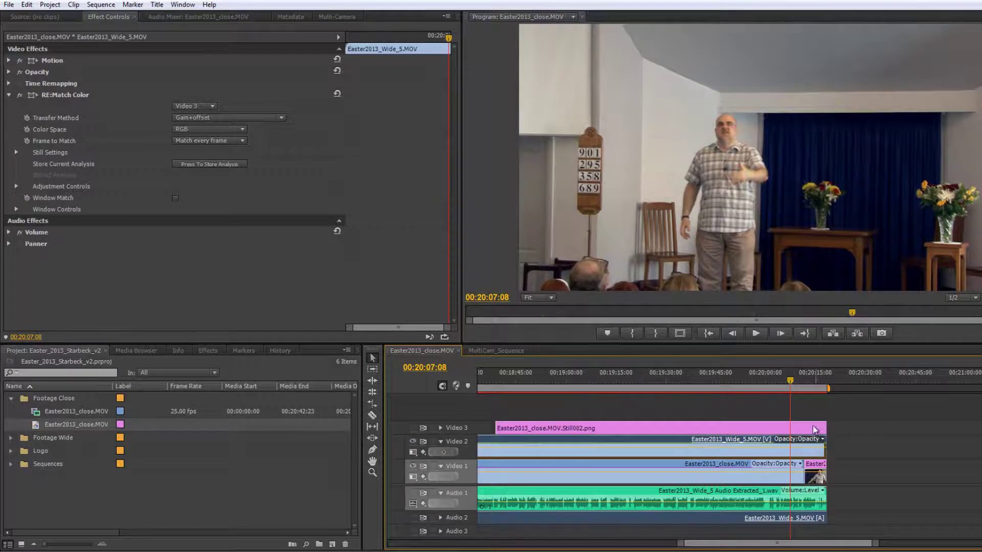
pyautogui.click(805, 381)
pyautogui.click(813, 380)
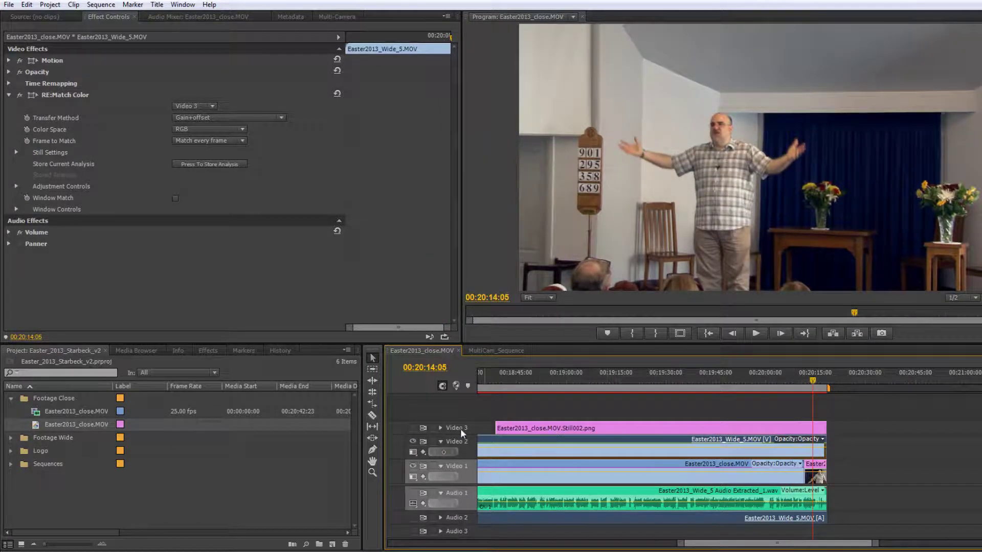
pyautogui.click(412, 428)
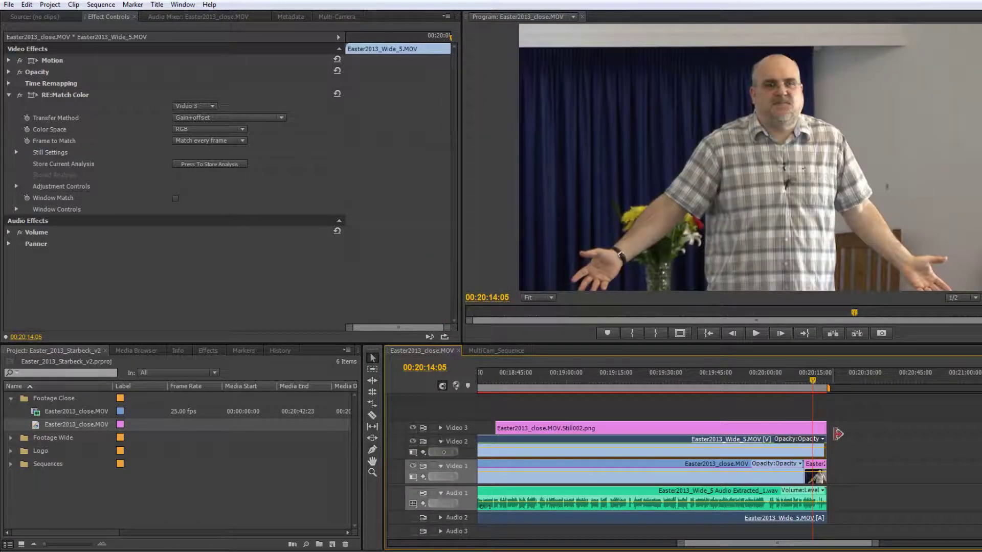
pyautogui.moveTo(834, 429)
pyautogui.mouseDown()
pyautogui.moveTo(794, 430)
pyautogui.moveTo(828, 427)
pyautogui.mouseUp()
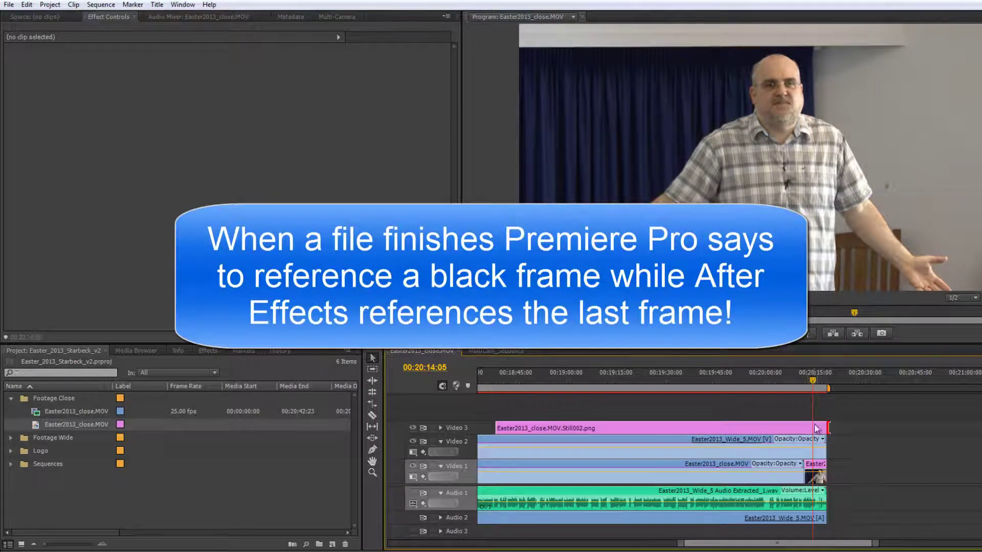
# Fit the whole sequence in the timeline and select Easter2013_close.MOV to view its BCC Deinterlace settings
pyautogui.press('\\')
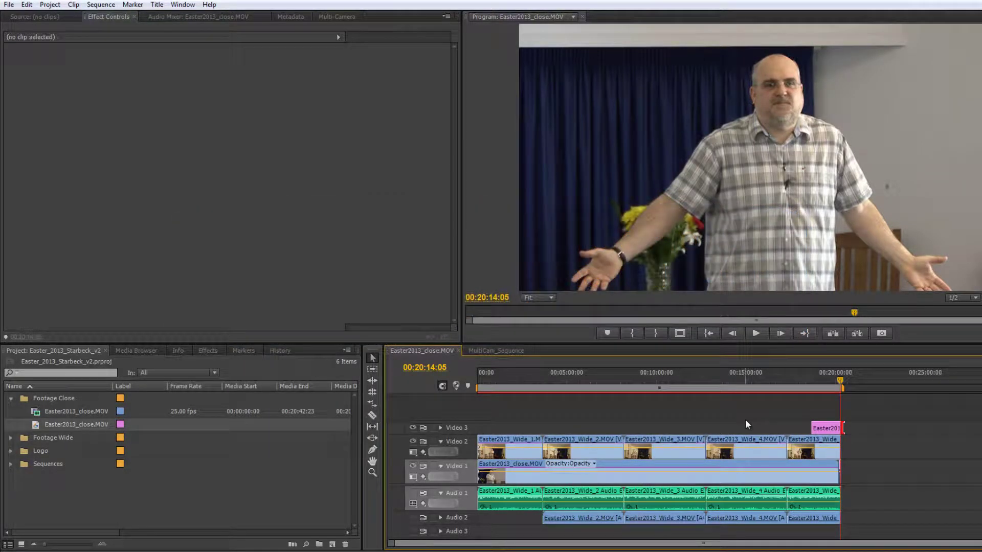
pyautogui.click(771, 464)
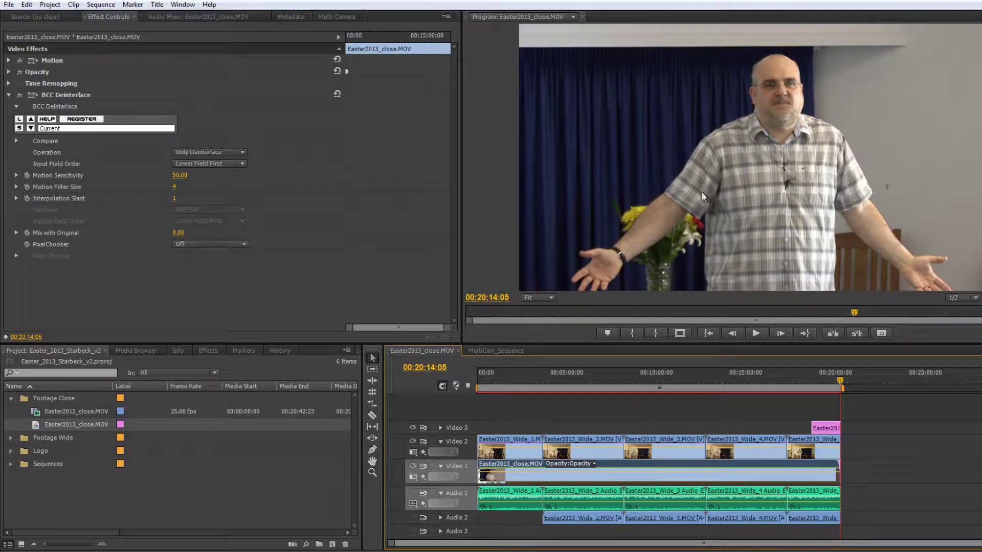
# Confirm Easter2013_Wide_5's RE:Match Color Frame to Match stays on every frame
pyautogui.click(808, 450)
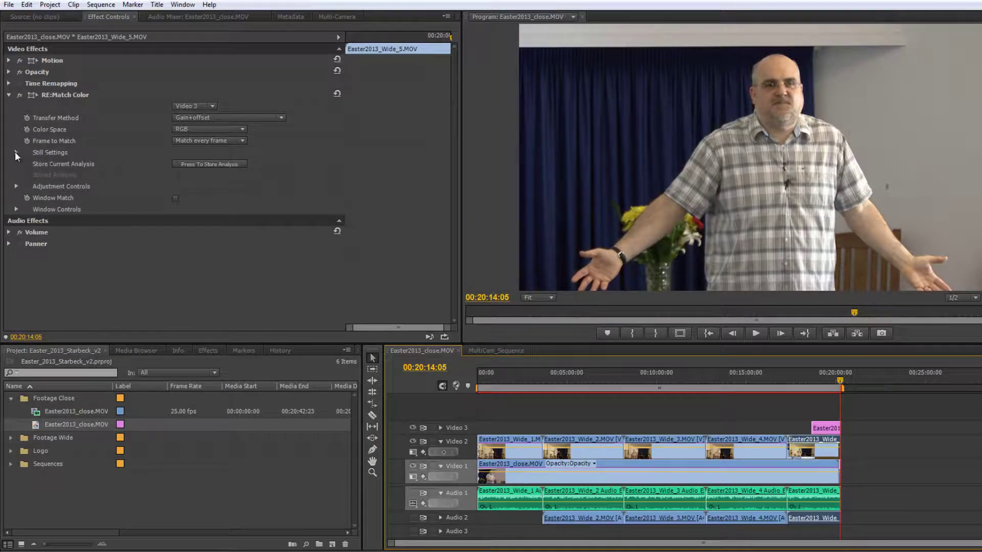
pyautogui.click(222, 143)
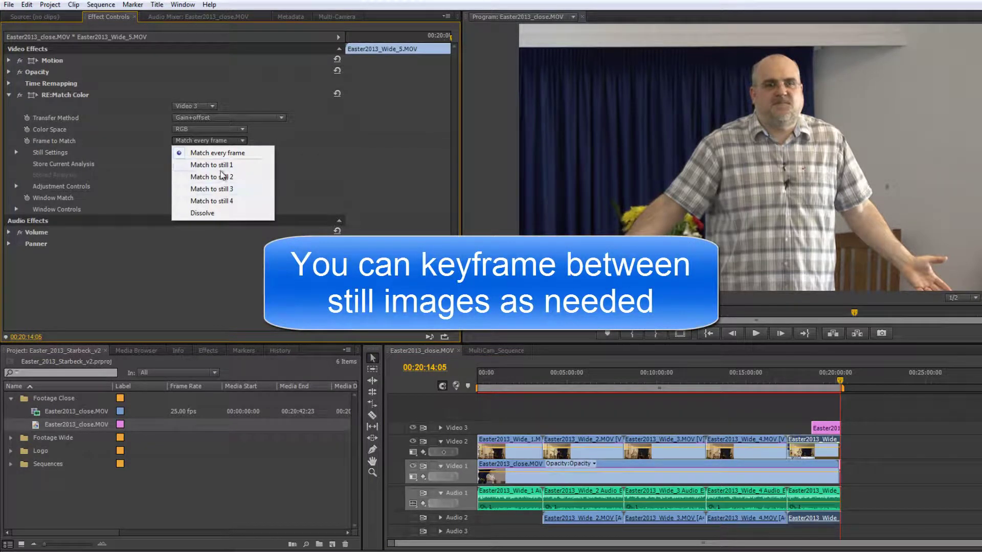
pyautogui.click(244, 141)
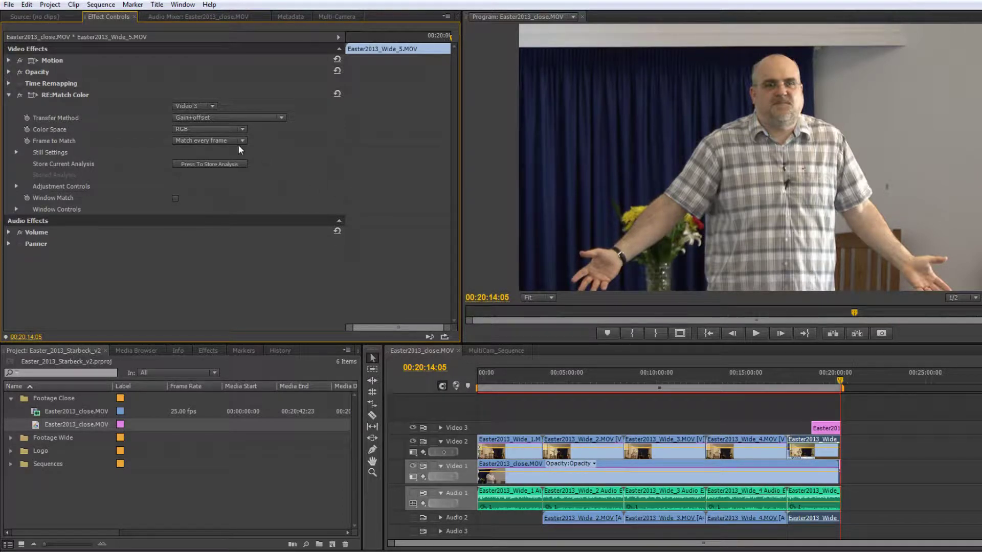
# Review the Still Settings' Set Still Time options without changes, then bring Firefox's RE:Match pricing page forward
pyautogui.click(16, 152)
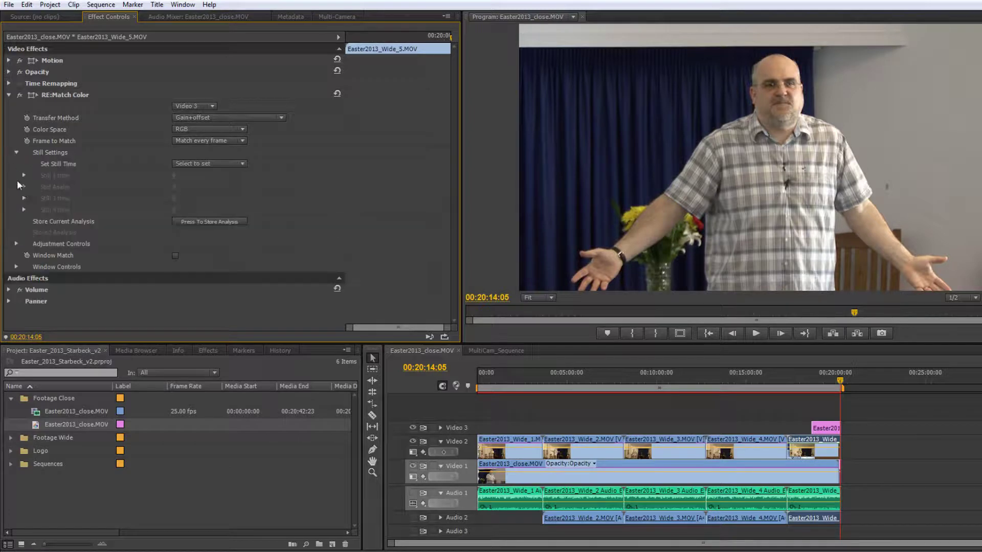
pyautogui.click(220, 165)
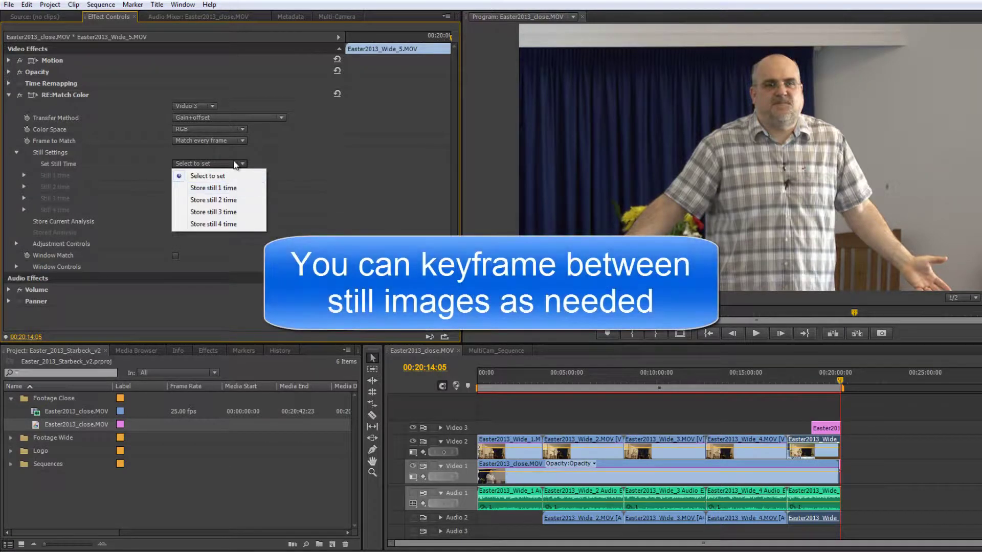
pyautogui.click(238, 165)
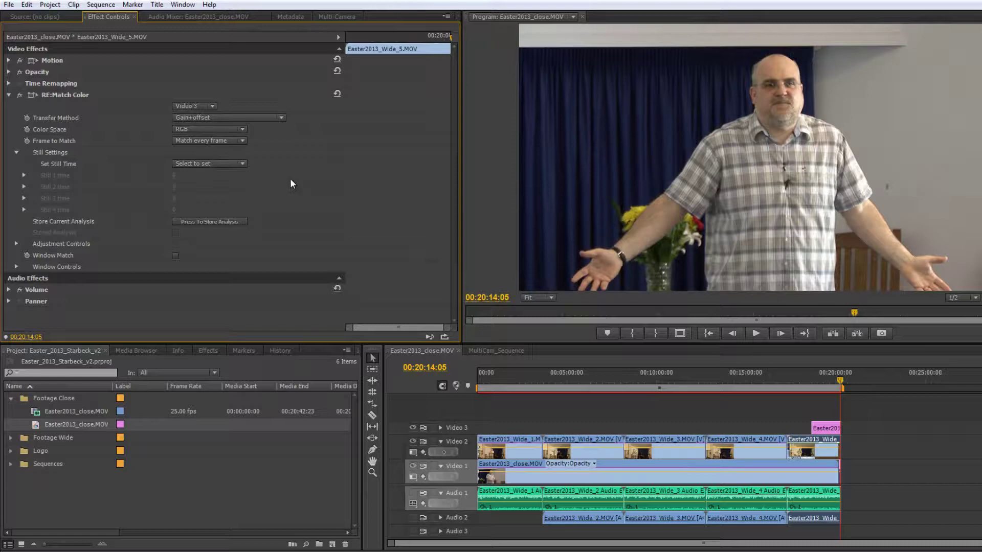
pyautogui.click(17, 153)
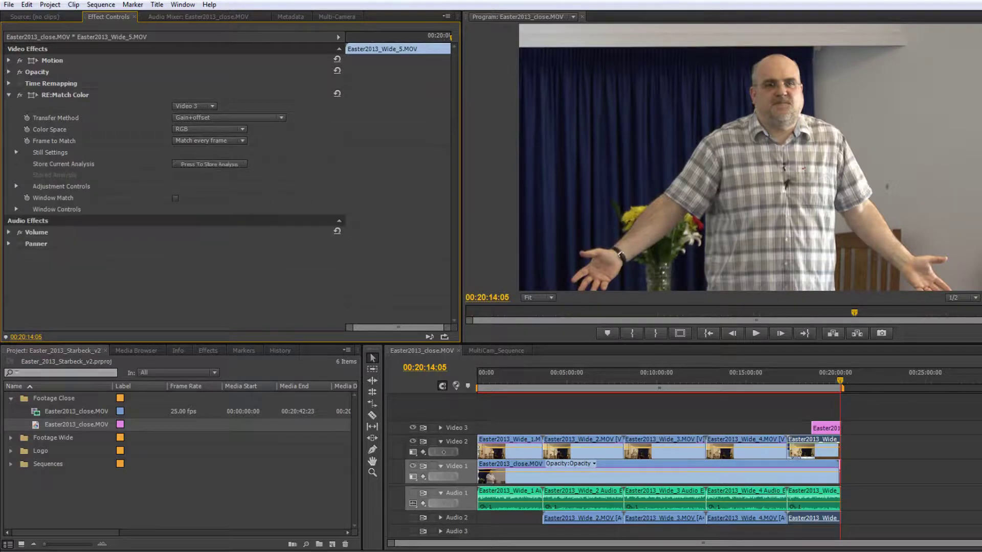
pyautogui.hotkey('alt', 'Tab')
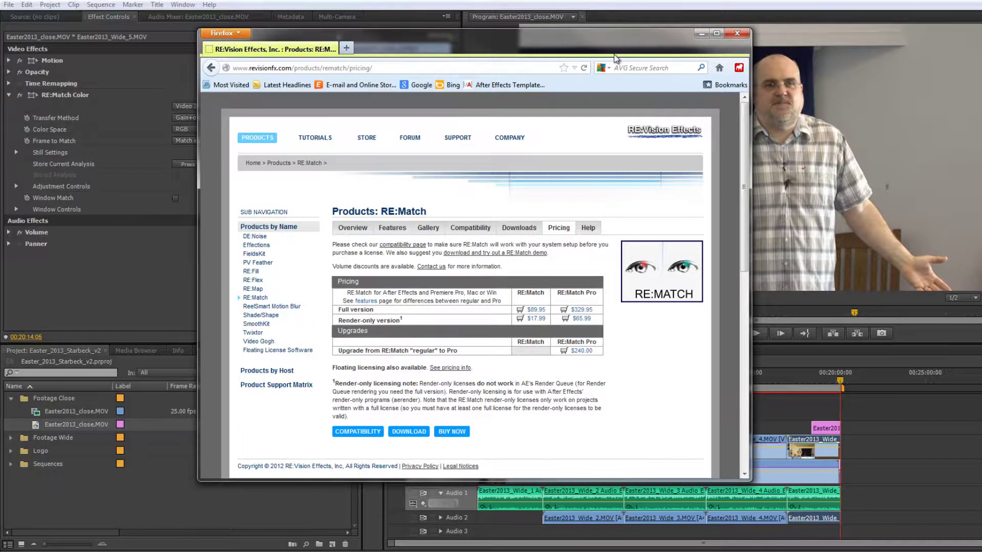
pyautogui.moveTo(575, 40); pyautogui.dragTo(424, 37)
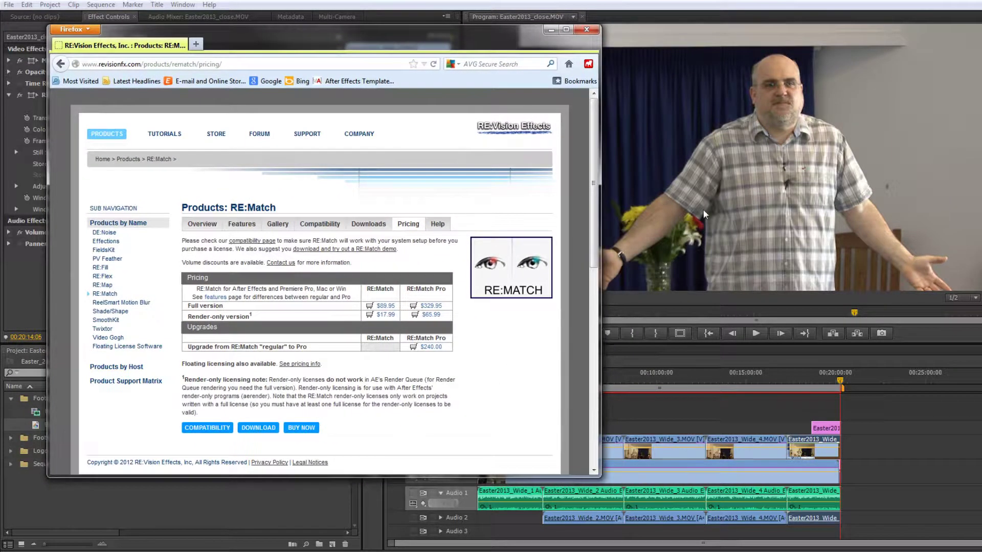